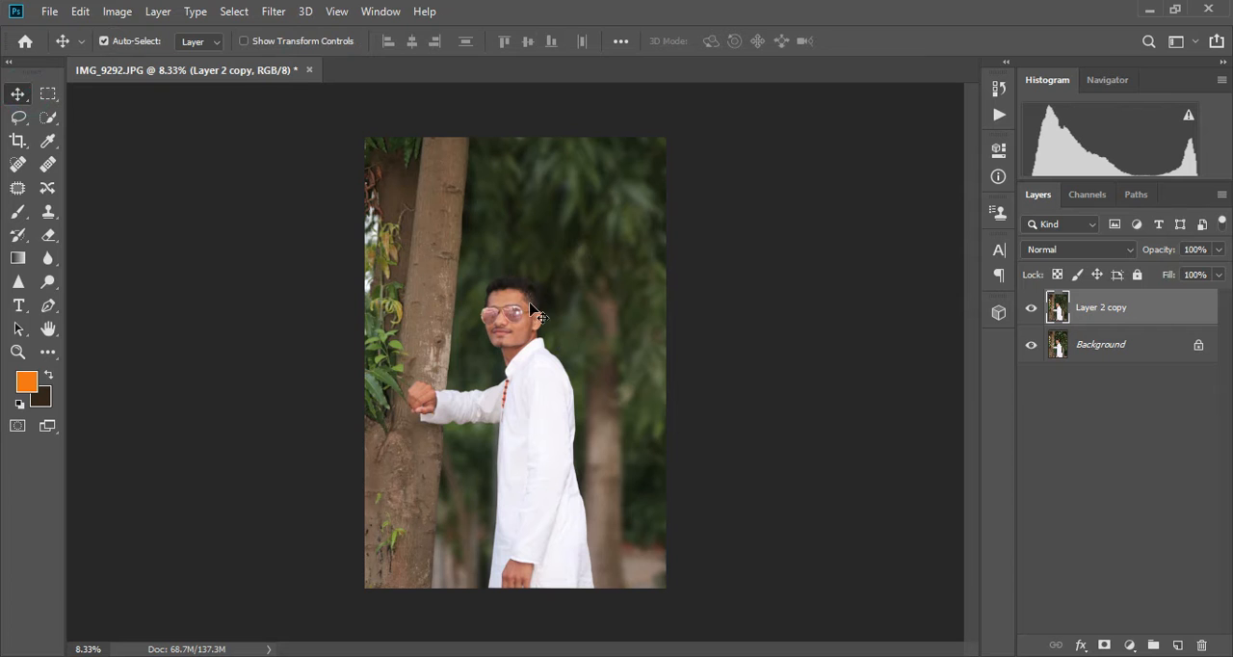
- Open the Camera Raw filter on Layer 2 copy and set Exposure to +0.15
{"action": "key", "text": "ctrl+plus"}
{"action": "key", "text": "ctrl+plus"}
{"action": "key", "text": "ctrl+plus"}
{"action": "key", "text": "ctrl+minus"}
{"action": "key", "text": "ctrl+minus"}
{"action": "key", "text": "ctrl+minus"}
{"action": "left_click", "coordinate": [273, 10]}
{"action": "left_click", "coordinate": [295, 117]}
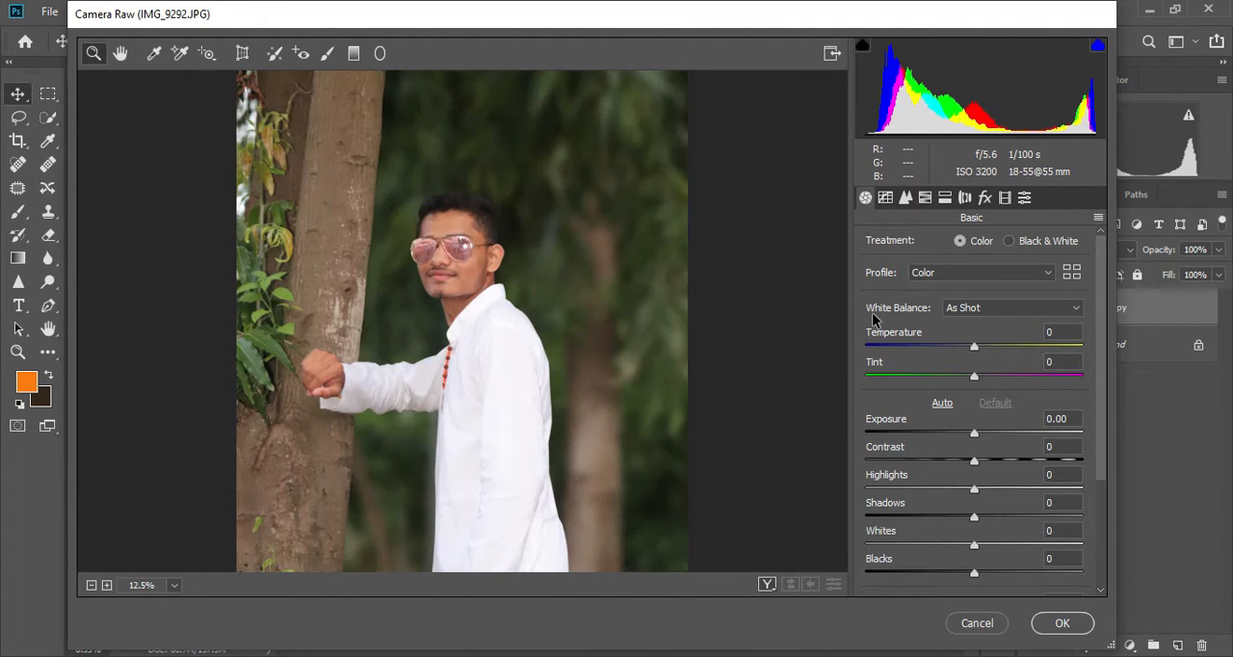
{"action": "left_click", "coordinate": [989, 436]}
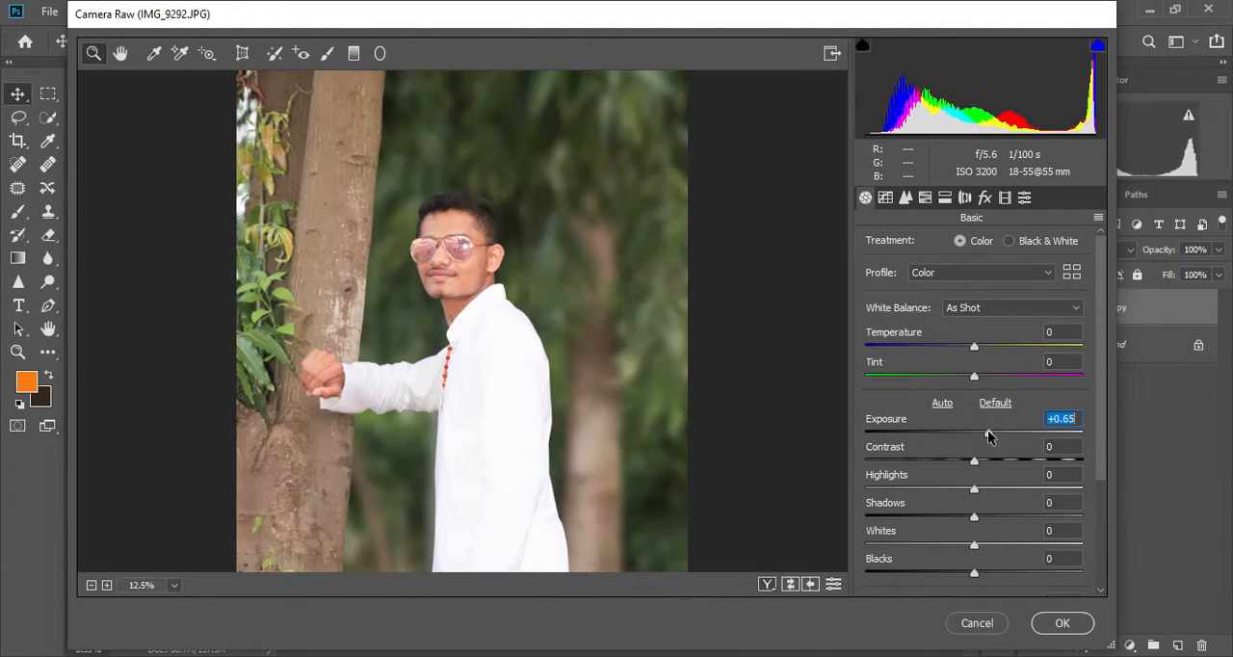
{"action": "left_click_drag", "start_coordinate": [987, 436], "coordinate": [978, 436]}
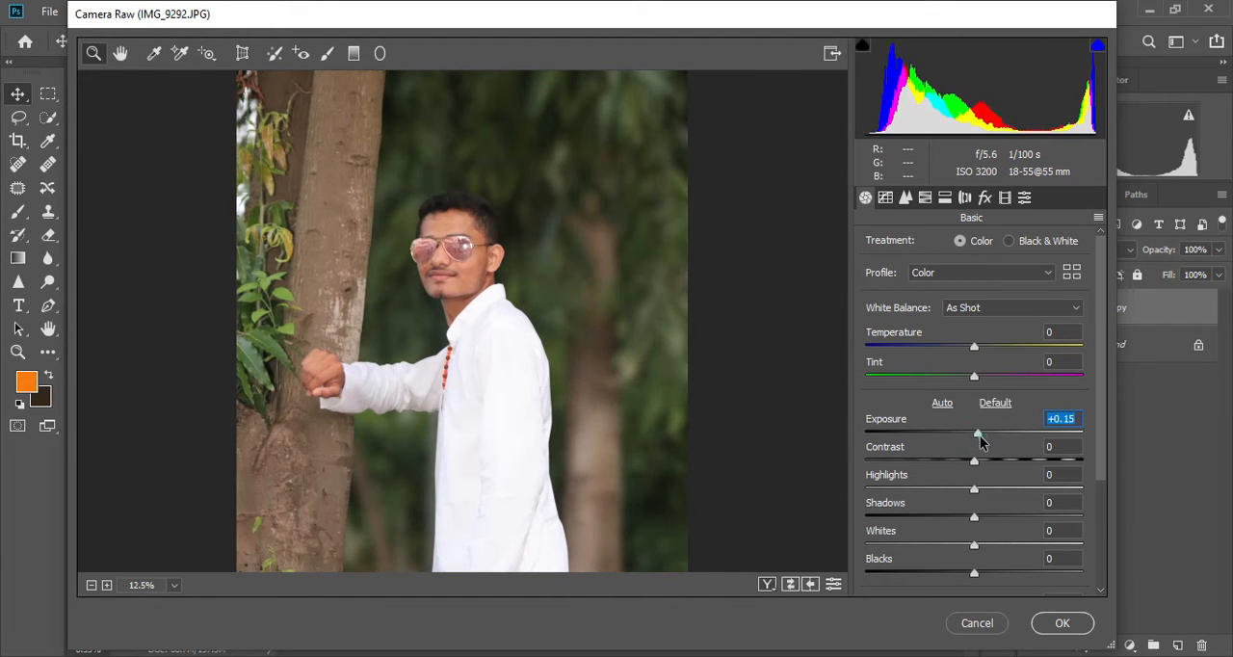
- Lower Highlights to -100 and check the effect on the shirt and face up close
{"action": "left_click_drag", "start_coordinate": [964, 492], "coordinate": [881, 489]}
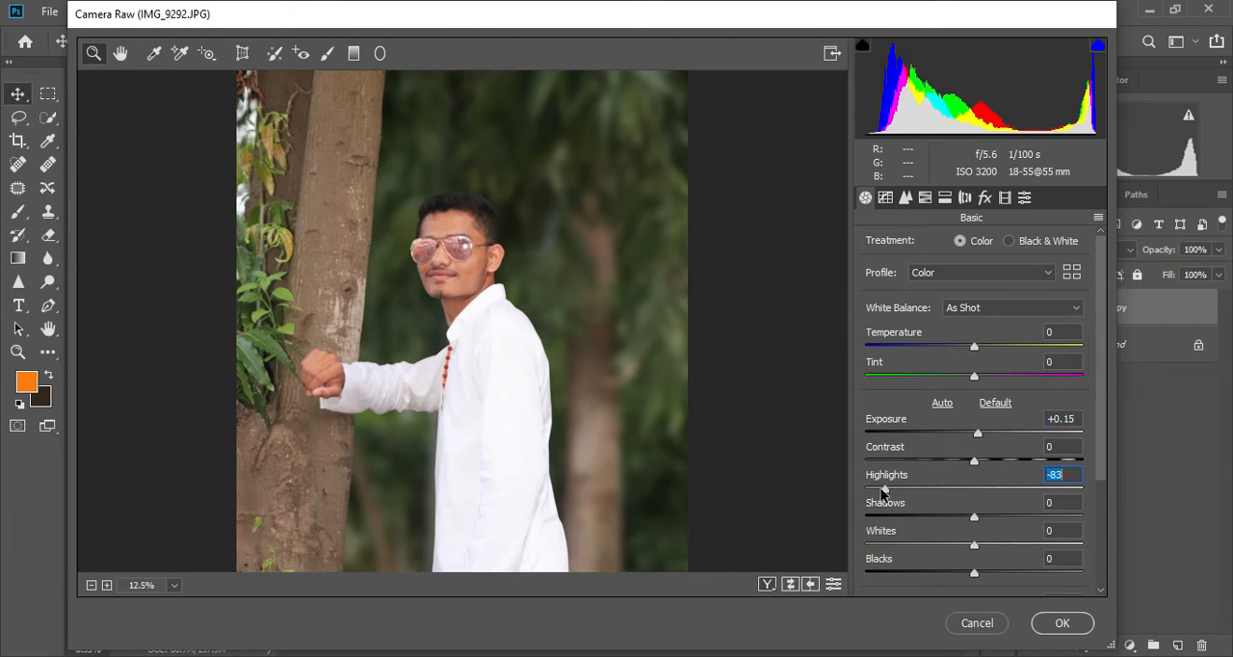
{"action": "left_click", "coordinate": [525, 434]}
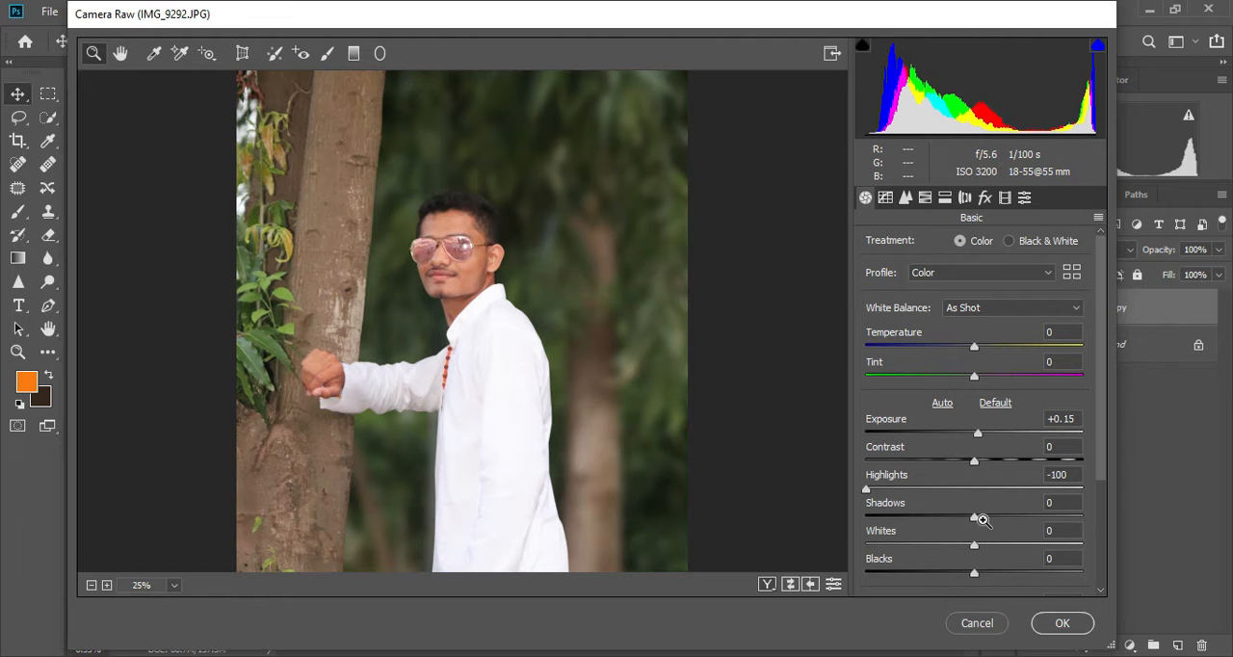
{"action": "scroll", "coordinate": [644, 347], "scroll_direction": "down", "scroll_amount": 4}
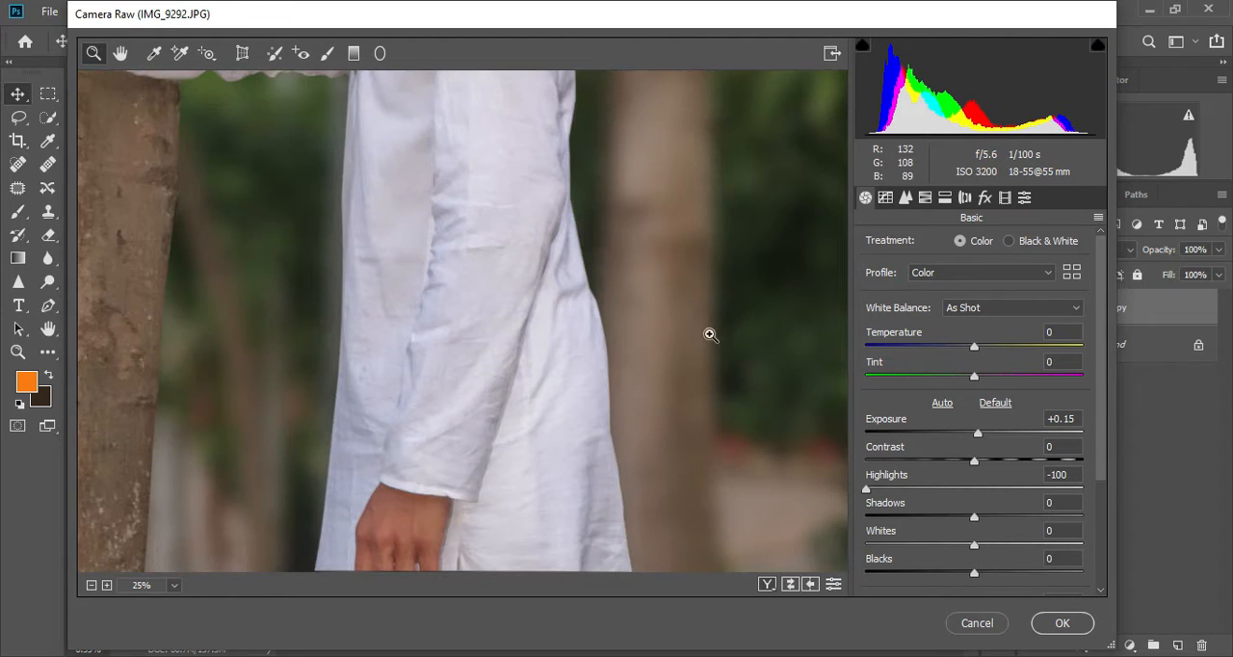
{"action": "scroll", "coordinate": [718, 334], "scroll_direction": "up", "scroll_amount": 4}
{"action": "scroll", "coordinate": [746, 325], "scroll_direction": "up", "scroll_amount": 4}
{"action": "scroll", "coordinate": [746, 325], "scroll_direction": "down", "scroll_amount": 2}
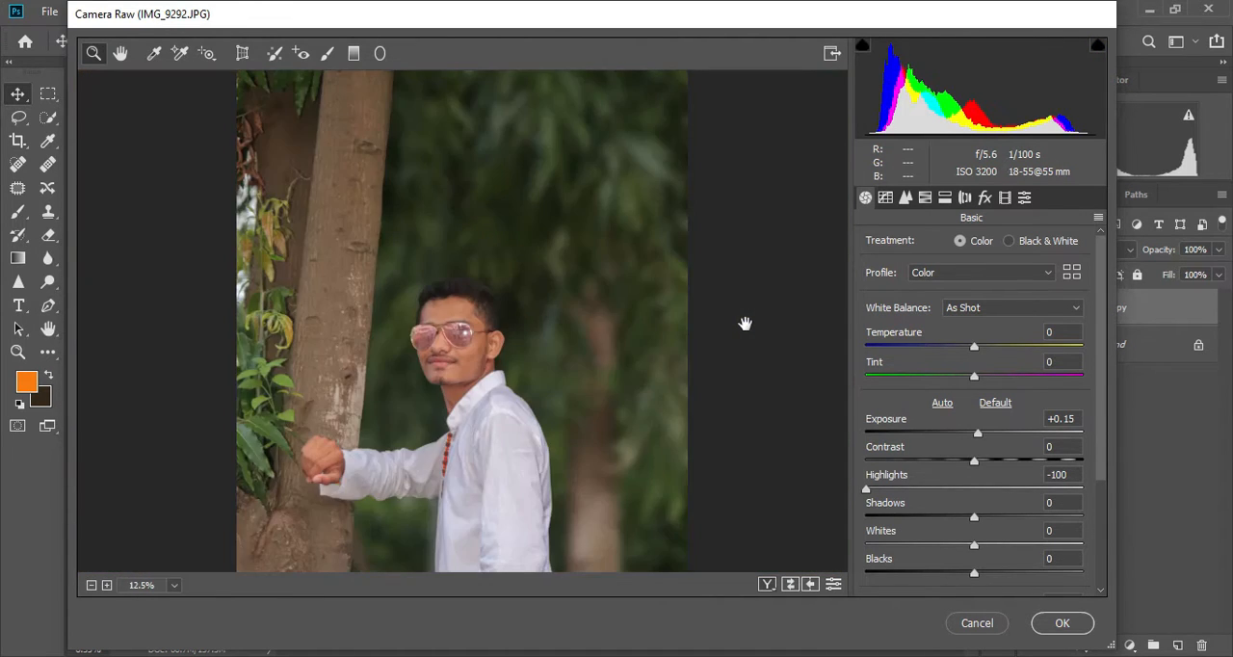
{"action": "scroll", "coordinate": [745, 325], "scroll_direction": "up", "scroll_amount": 1}
{"action": "scroll", "coordinate": [746, 326], "scroll_direction": "down", "scroll_amount": 4}
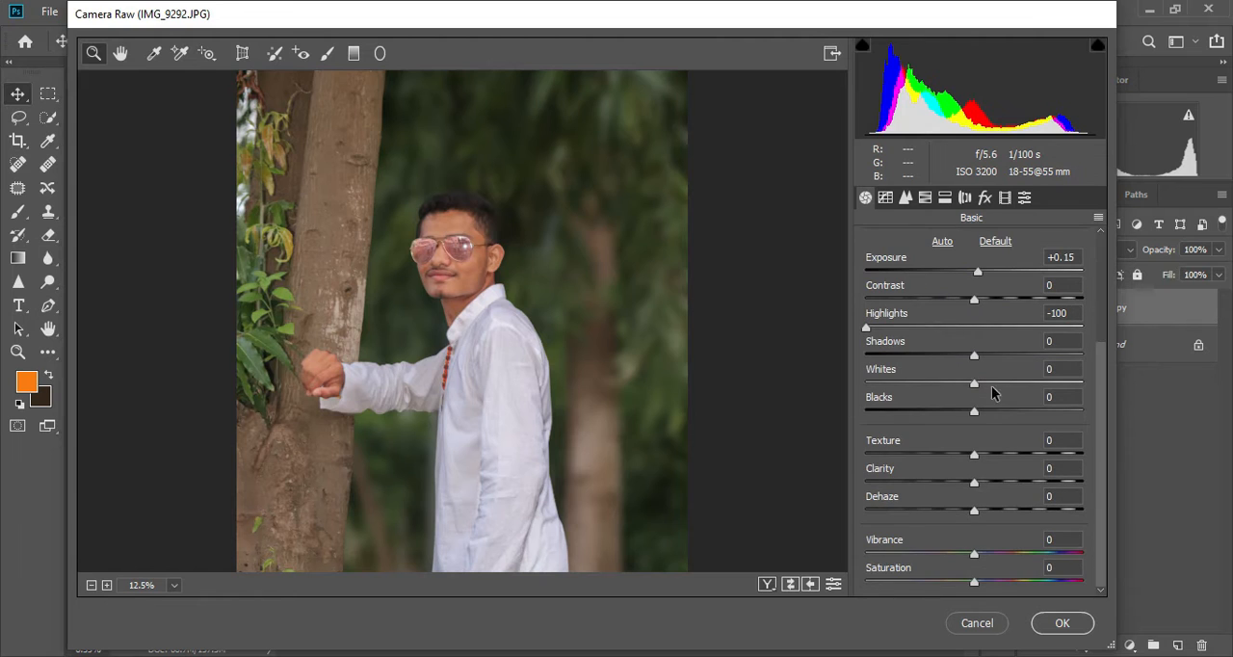
- Set Shadows to +20, Whites to +43 and Blacks to +17 in the Basic adjustments
{"action": "scroll", "coordinate": [578, 352], "scroll_direction": "down", "scroll_amount": 2}
{"action": "scroll", "coordinate": [650, 349], "scroll_direction": "up", "scroll_amount": 2}
{"action": "scroll", "coordinate": [988, 359], "scroll_direction": "up", "scroll_amount": 1}
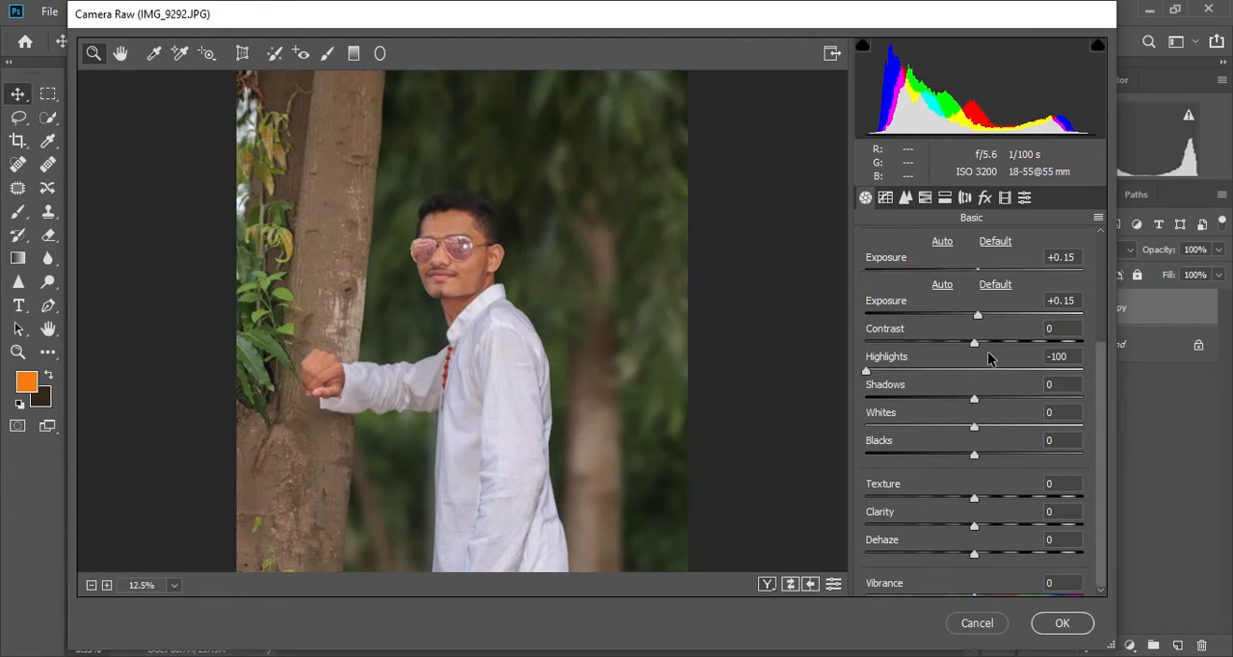
{"action": "left_click", "coordinate": [995, 397]}
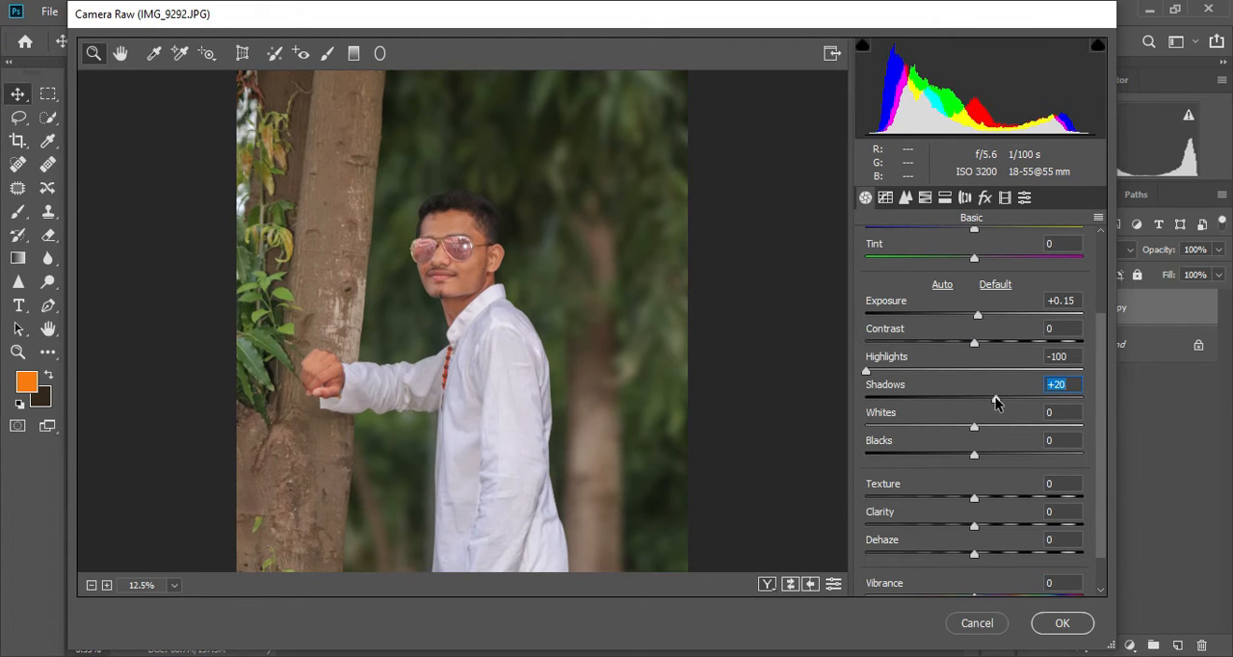
{"action": "left_click_drag", "start_coordinate": [987, 427], "coordinate": [1019, 433]}
{"action": "left_click", "coordinate": [996, 455]}
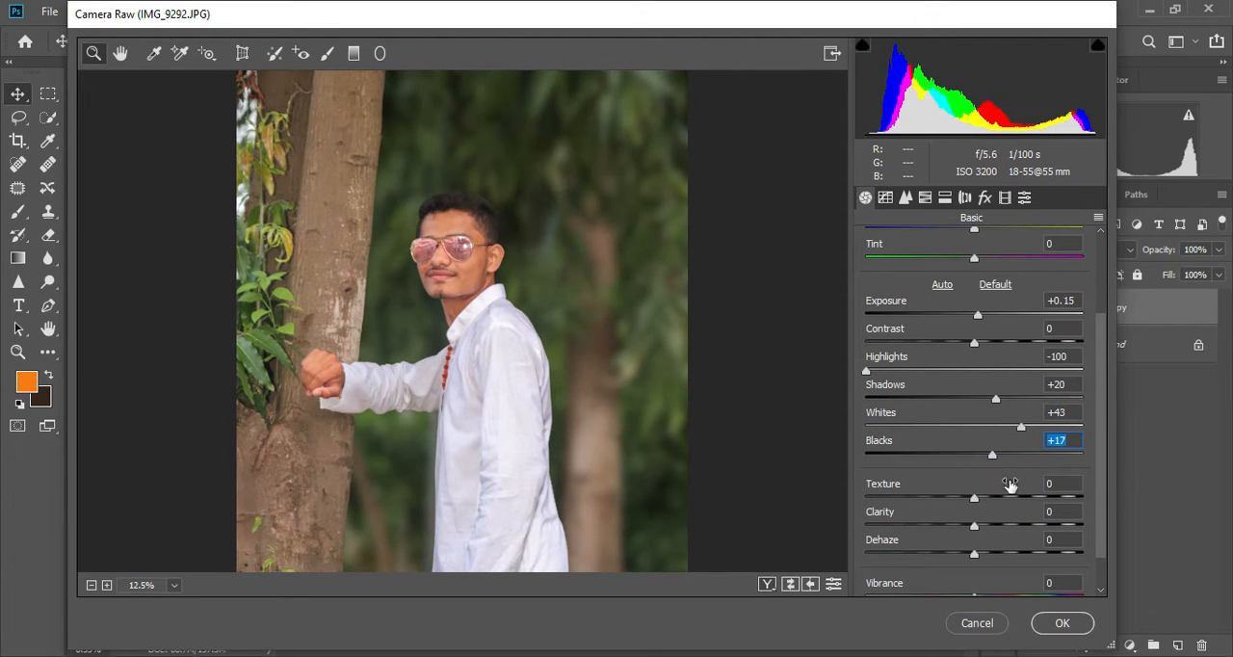
- Raise the photo's Vibrance and apply the Camera Raw adjustments
{"action": "scroll", "coordinate": [1010, 484], "scroll_direction": "down", "scroll_amount": 1}
{"action": "mouse_move", "coordinate": [1005, 554]}
{"action": "left_mouse_down"}
{"action": "mouse_move", "coordinate": [1021, 559]}
{"action": "mouse_move", "coordinate": [1012, 564]}
{"action": "left_mouse_up"}
{"action": "scroll", "coordinate": [977, 377], "scroll_direction": "up", "scroll_amount": 3}
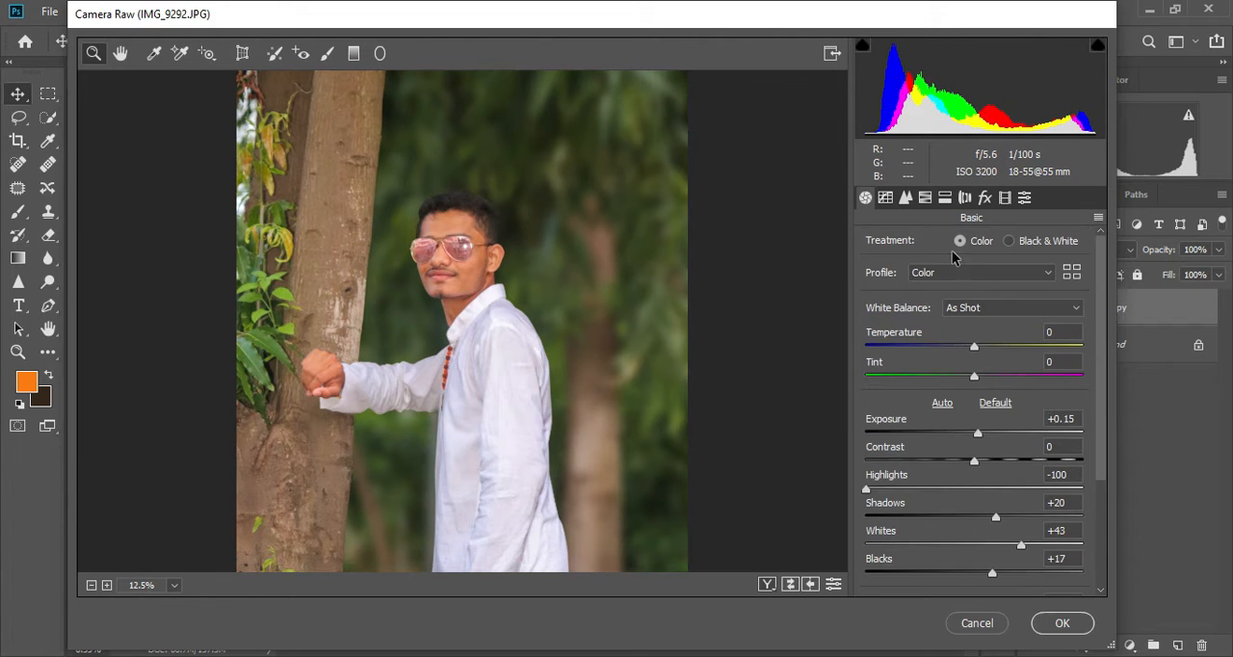
{"action": "left_click", "coordinate": [1062, 623]}
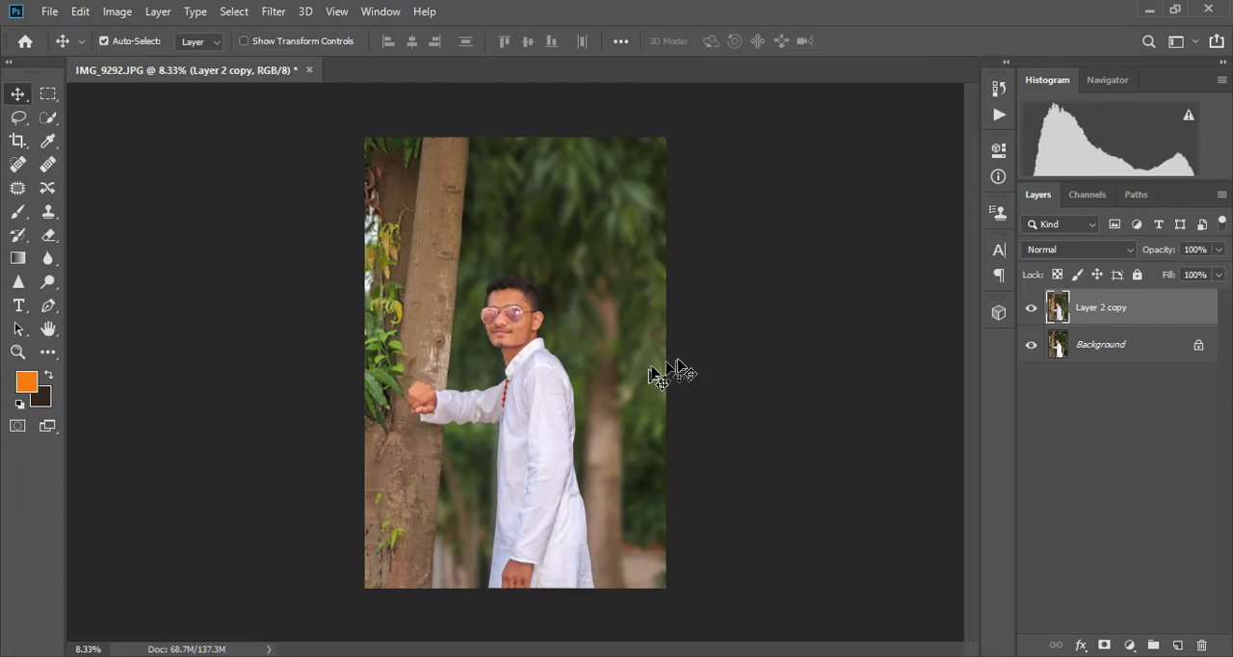
- Reopen the Camera Raw filter on Layer 2 copy and set Luminance noise reduction to 15
{"action": "key", "text": "ctrl+minus"}
{"action": "key", "text": "ctrl+minus"}
{"action": "key", "text": "ctrl+plus"}
{"action": "key", "text": "ctrl+plus"}
{"action": "key", "text": "ctrl+plus"}
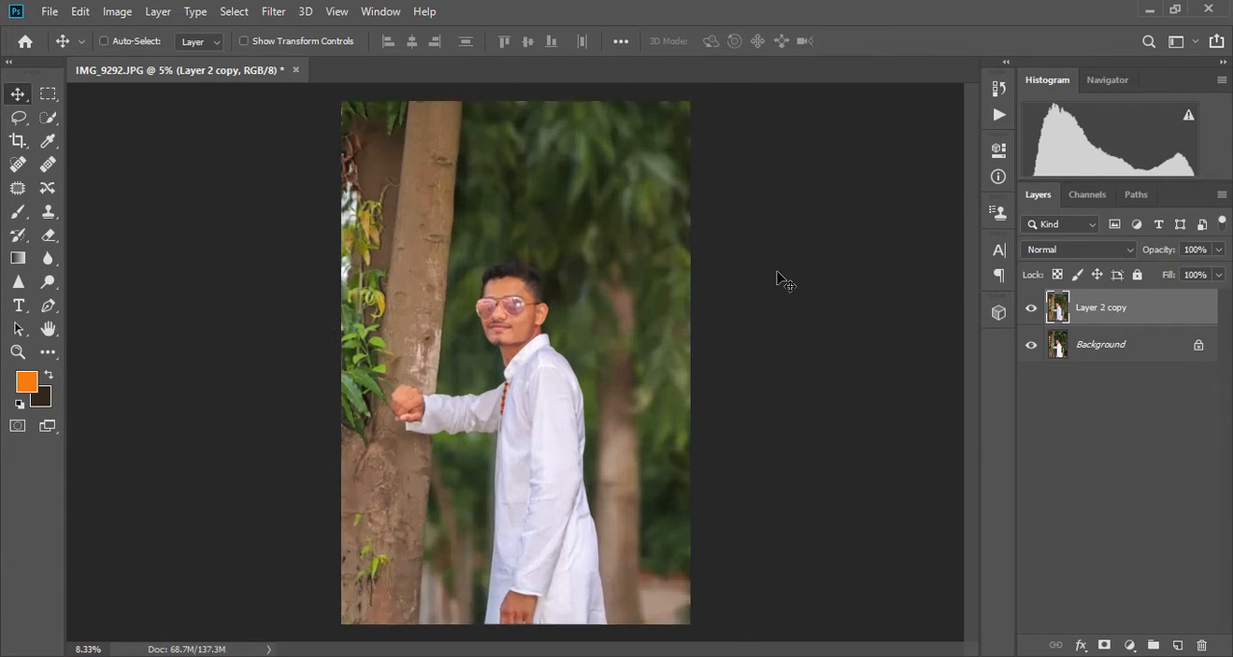
{"action": "left_click", "coordinate": [271, 11]}
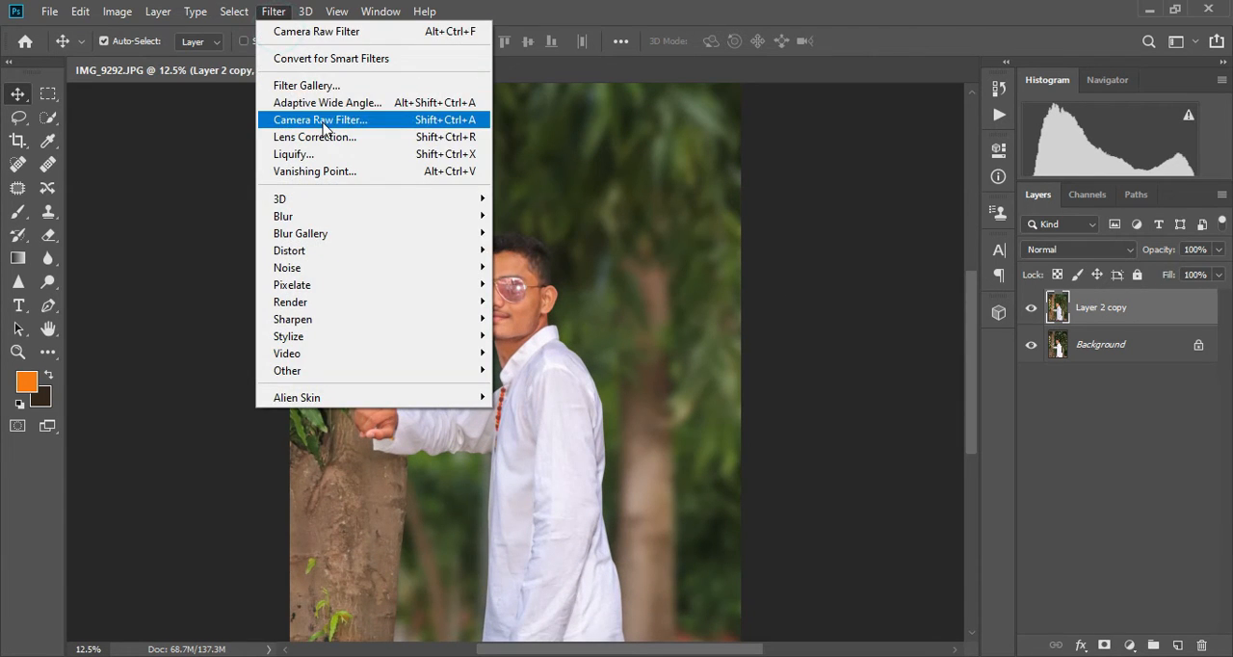
{"action": "left_click", "coordinate": [318, 119]}
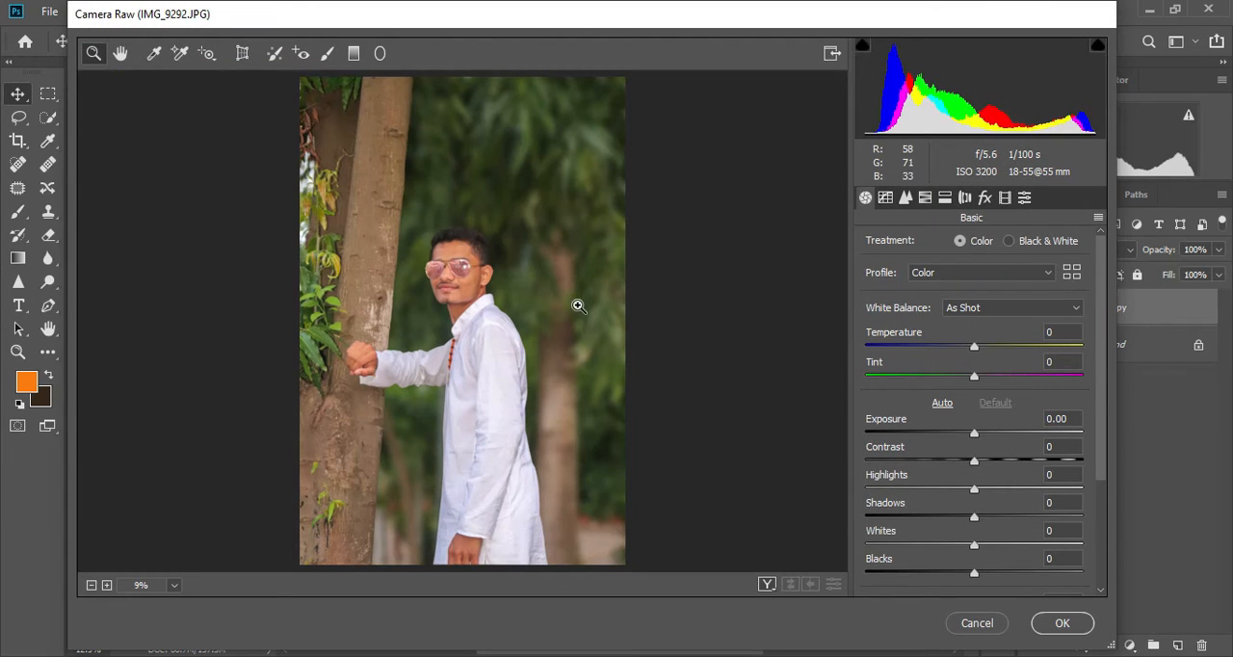
{"action": "left_click", "coordinate": [926, 199]}
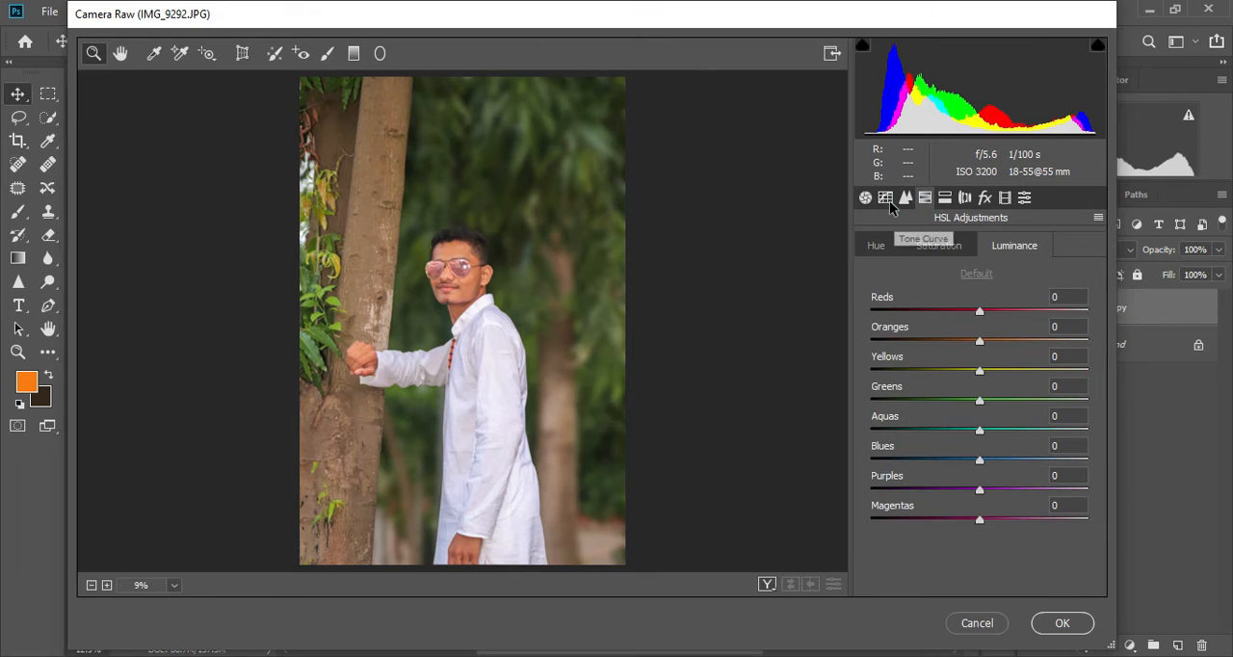
{"action": "left_click", "coordinate": [905, 198]}
{"action": "left_click", "coordinate": [901, 421]}
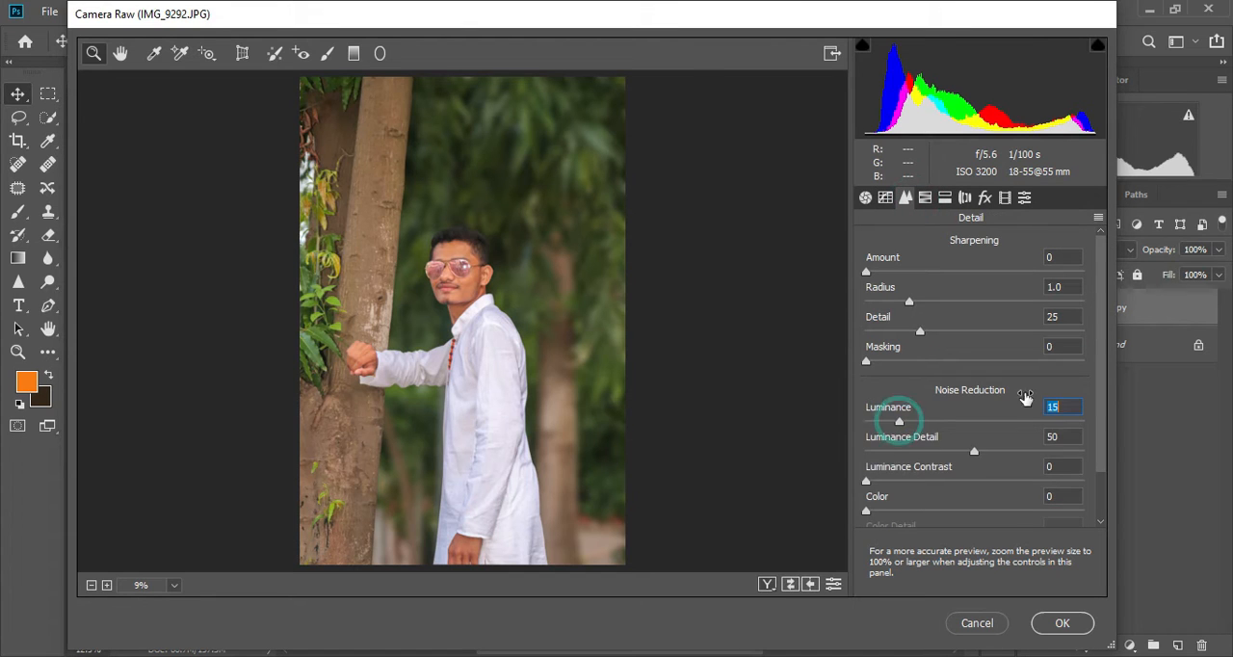
- Shift the HSL hues, setting Yellows to -23 and Greens to -50
{"action": "left_click", "coordinate": [925, 198]}
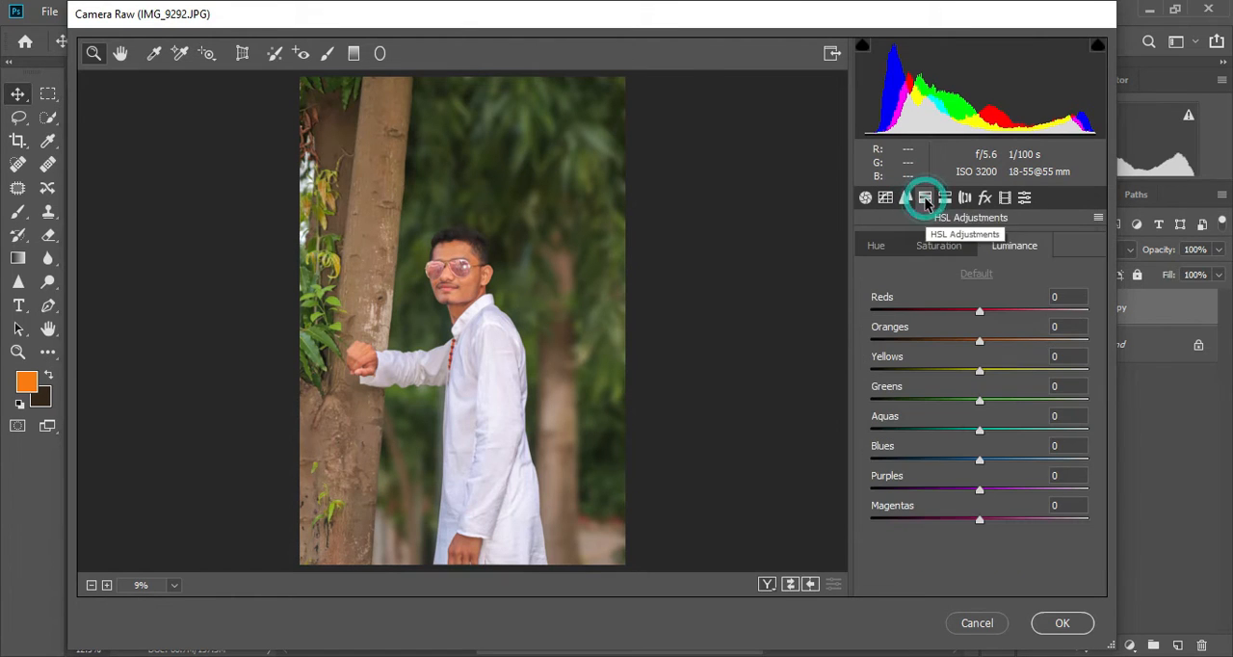
{"action": "left_click", "coordinate": [877, 248]}
{"action": "left_click_drag", "start_coordinate": [981, 372], "coordinate": [1069, 374]}
{"action": "left_click_drag", "start_coordinate": [929, 373], "coordinate": [911, 376]}
{"action": "mouse_move", "coordinate": [912, 401]}
{"action": "left_mouse_down"}
{"action": "mouse_move", "coordinate": [1086, 417]}
{"action": "mouse_move", "coordinate": [928, 411]}
{"action": "left_mouse_up"}
{"action": "left_click_drag", "start_coordinate": [1078, 370], "coordinate": [940, 377]}
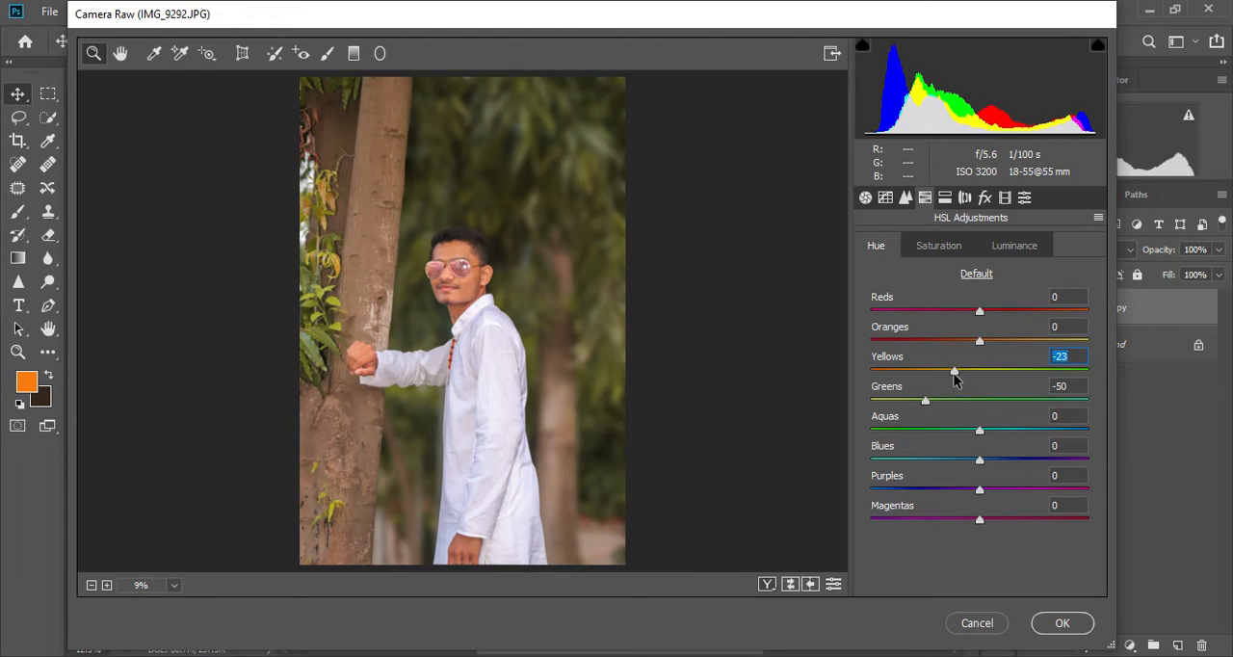
- Set the HSL saturation to +75 for Yellows, +57 for Greens, and +100 for both Aquas and Blues
{"action": "left_click", "coordinate": [933, 246]}
{"action": "left_click_drag", "start_coordinate": [1021, 373], "coordinate": [1061, 371]}
{"action": "left_click", "coordinate": [1024, 402]}
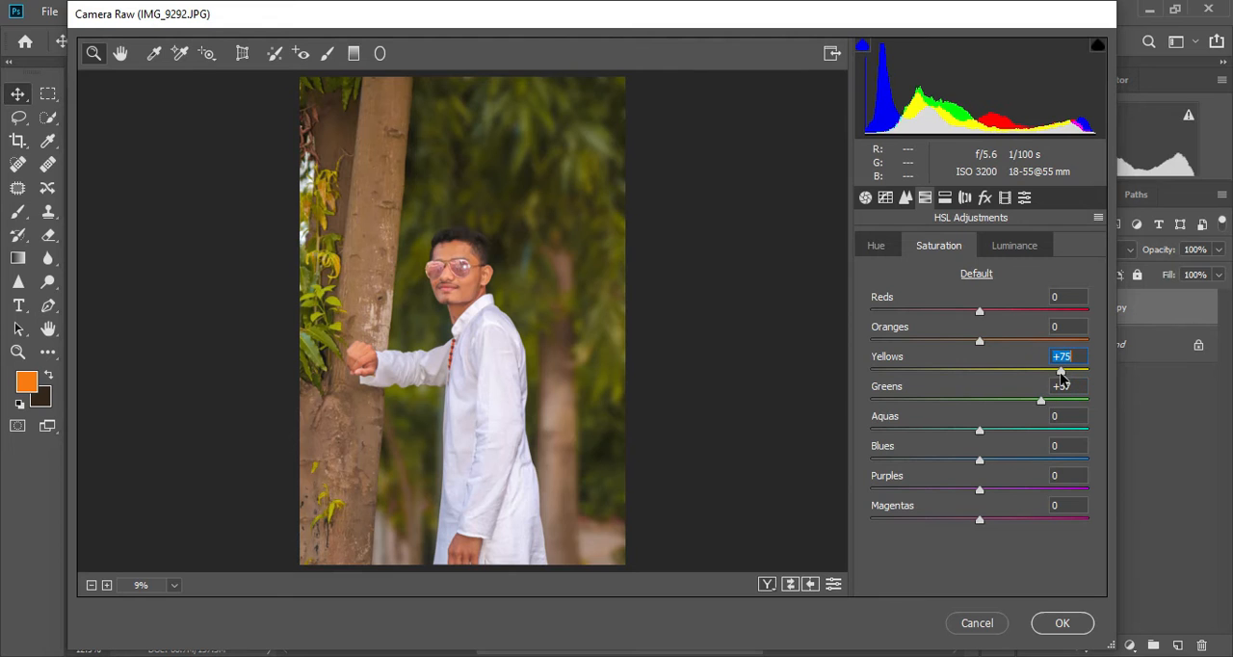
{"action": "left_click_drag", "start_coordinate": [981, 463], "coordinate": [1093, 459]}
{"action": "left_click", "coordinate": [1085, 430]}
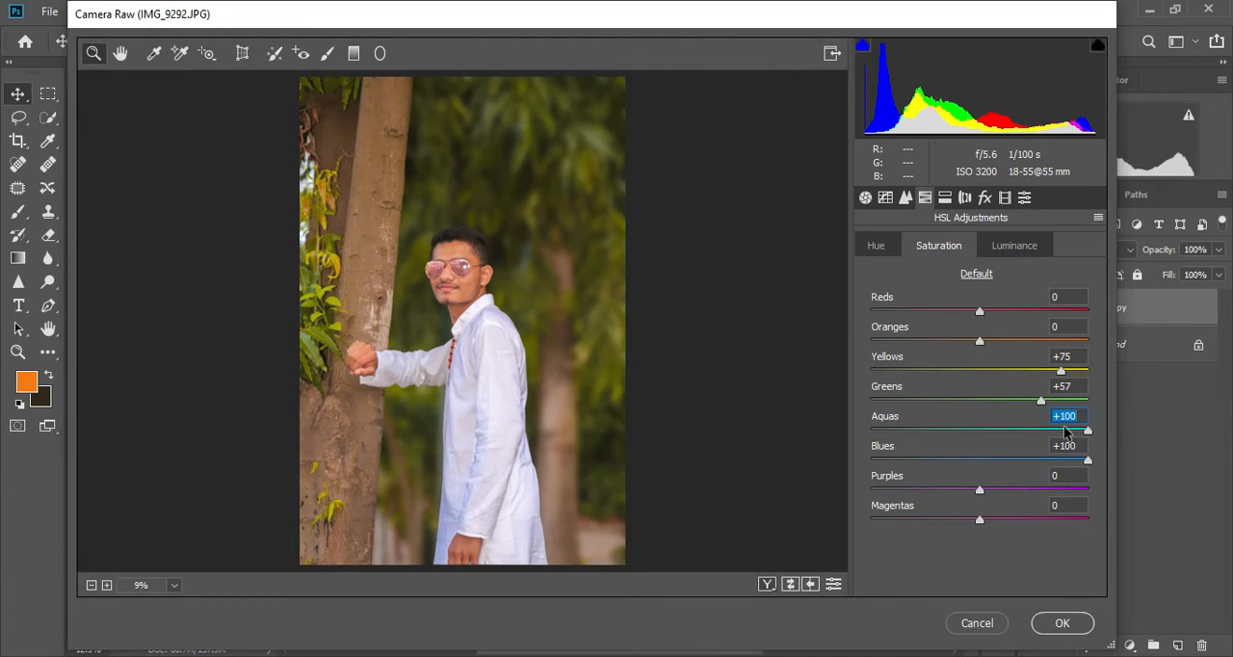
{"action": "left_click_drag", "start_coordinate": [995, 440], "coordinate": [1100, 443]}
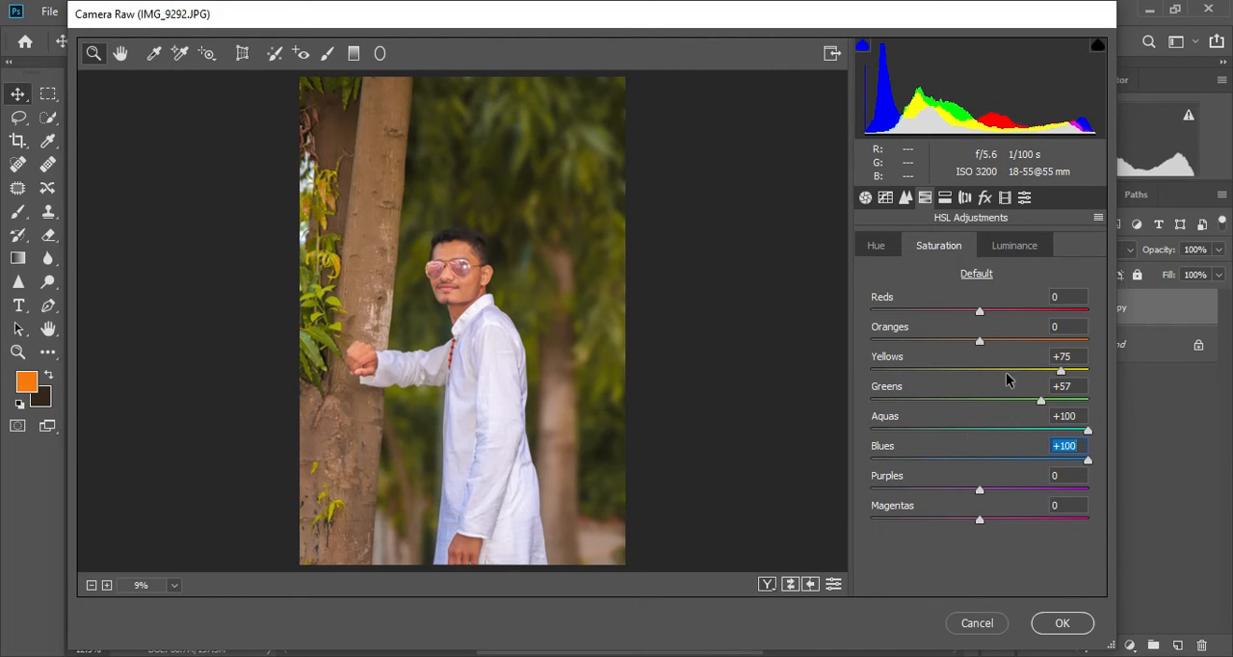
- Set the HSL luminance to +21 for Yellows, +14 for Greens and +19 for Oranges, and apply the filter
{"action": "left_click", "coordinate": [1007, 246]}
{"action": "left_click_drag", "start_coordinate": [979, 370], "coordinate": [993, 406]}
{"action": "left_click", "coordinate": [995, 405]}
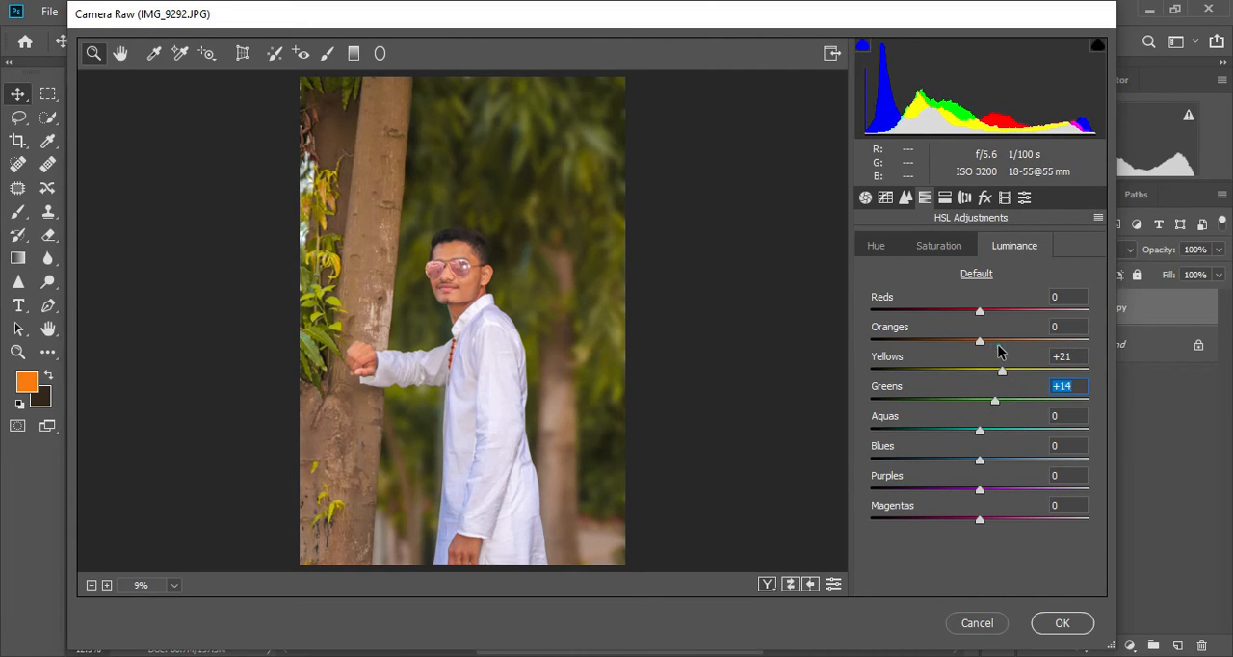
{"action": "left_click_drag", "start_coordinate": [979, 342], "coordinate": [995, 345]}
{"action": "double_click", "coordinate": [995, 343]}
{"action": "left_click", "coordinate": [1001, 342]}
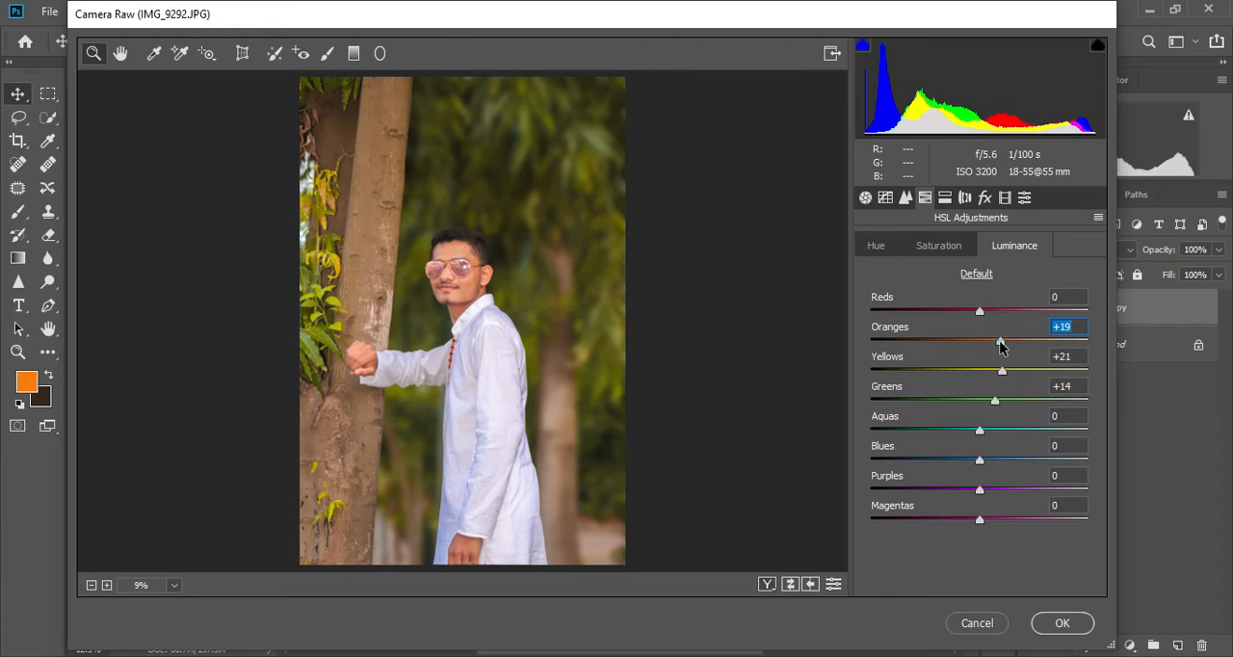
{"action": "left_click", "coordinate": [1063, 623]}
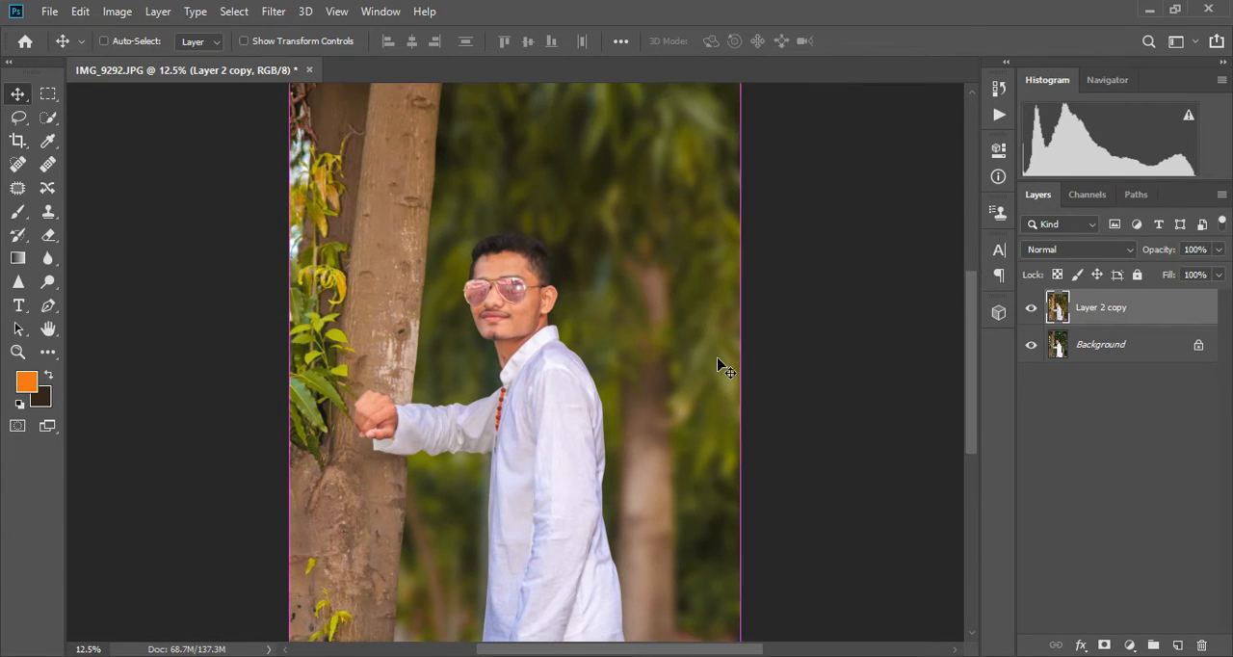
- Duplicate Layer 2 copy twice to create two extra layers for skin retouching
{"action": "key", "text": "ctrl+plus"}
{"action": "key", "text": "ctrl+plus"}
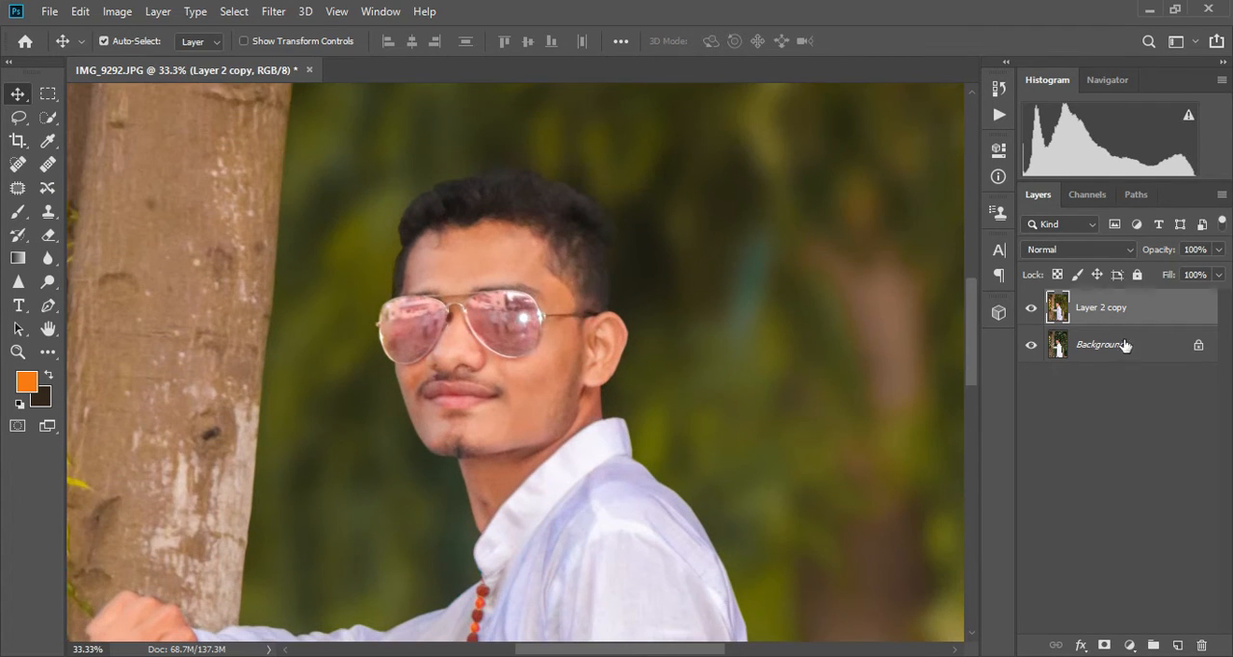
{"action": "key", "text": "ctrl+j"}
{"action": "key", "text": "ctrl+j"}
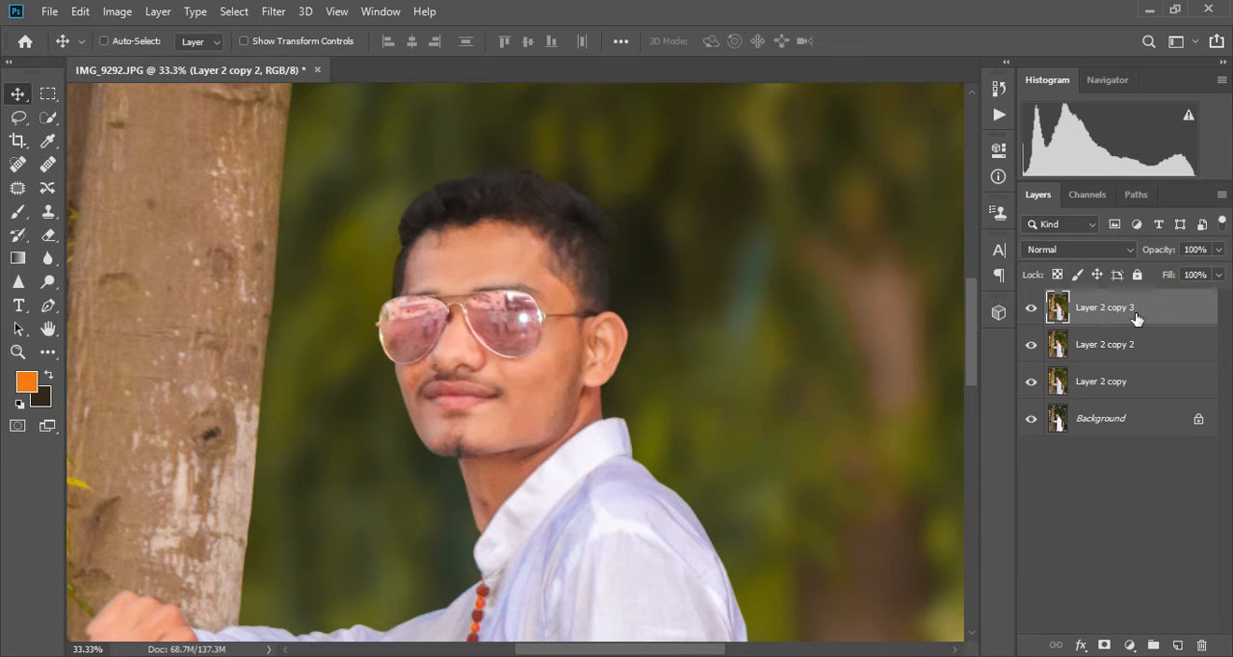
- Hide Layer 2 copy 3 and apply a Gaussian Blur with a 12.5 pixel radius to Layer 2 copy 2
{"action": "left_click", "coordinate": [1027, 314]}
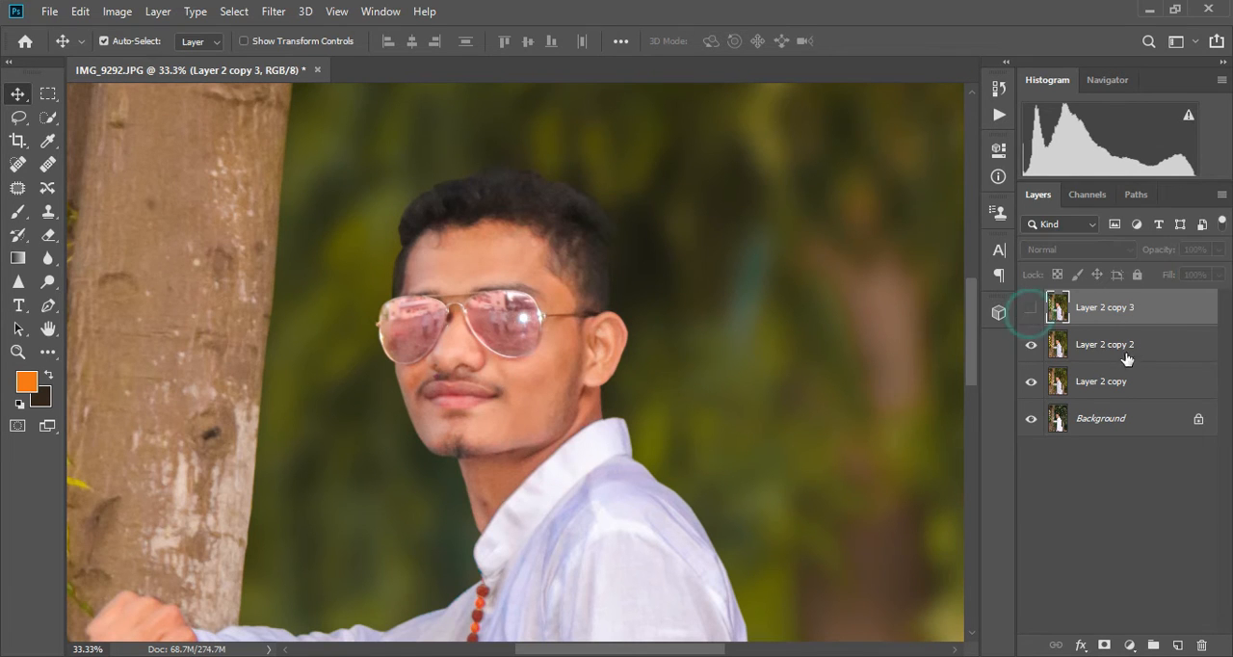
{"action": "key", "text": "alt+bracketleft"}
{"action": "left_click", "coordinate": [273, 13]}
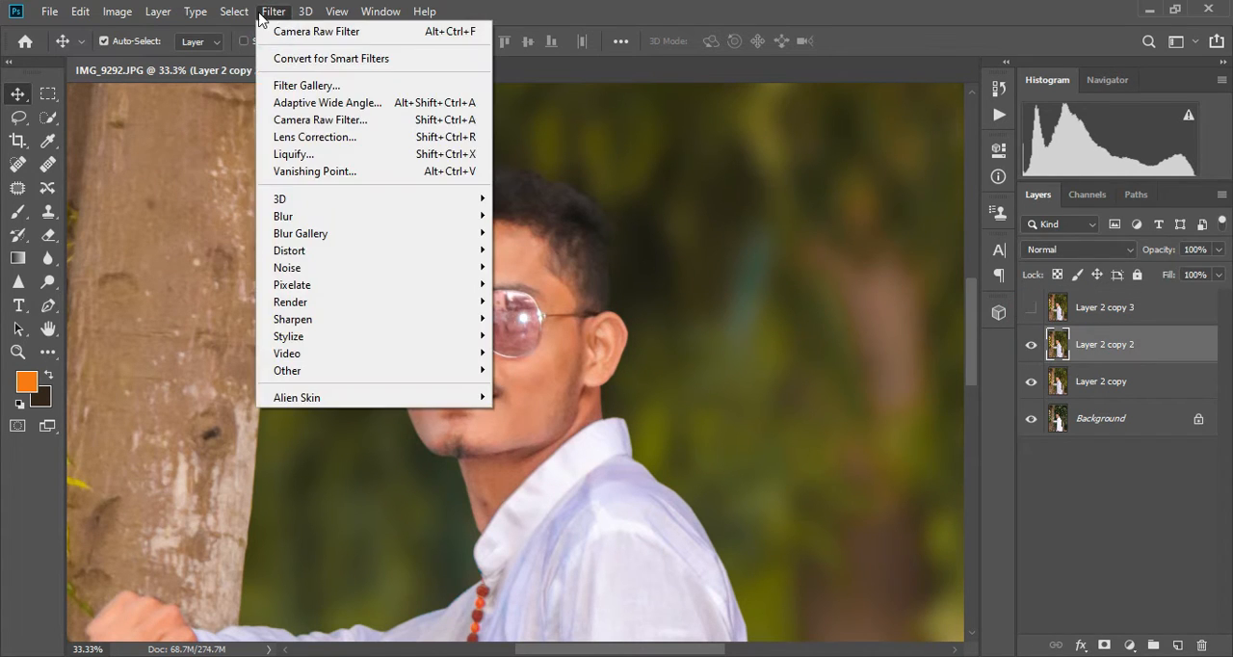
{"action": "left_click", "coordinate": [258, 14]}
{"action": "left_click", "coordinate": [258, 13]}
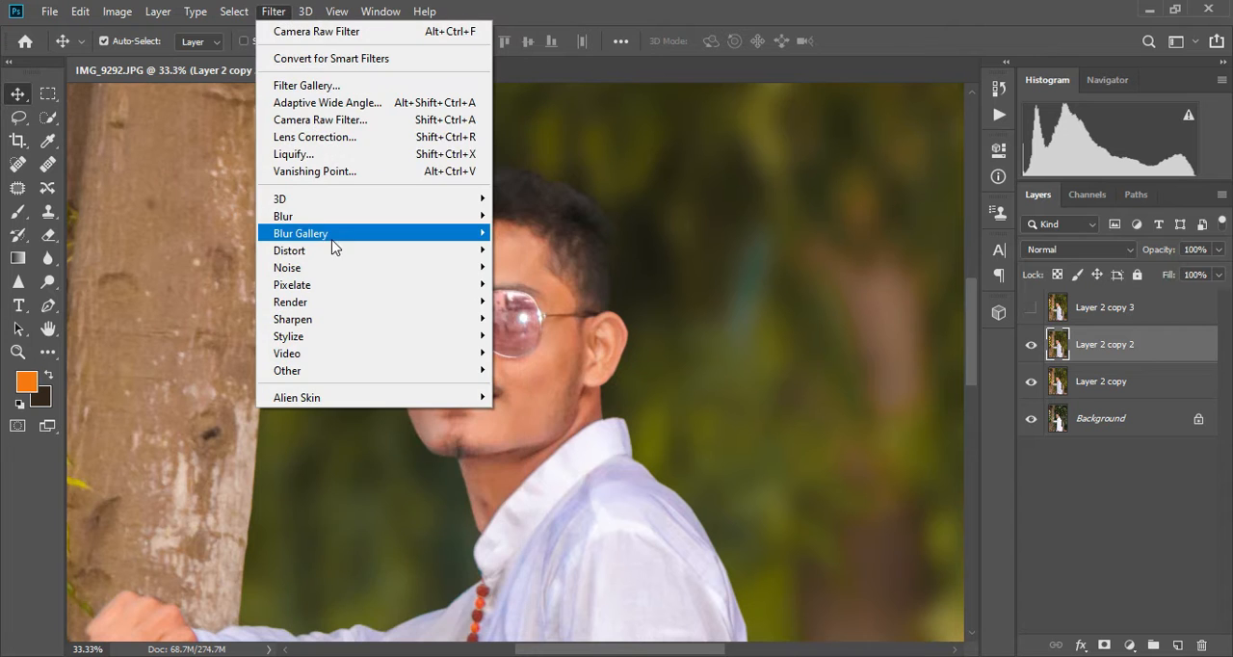
{"action": "mouse_move", "coordinate": [342, 218]}
{"action": "left_click", "coordinate": [531, 280]}
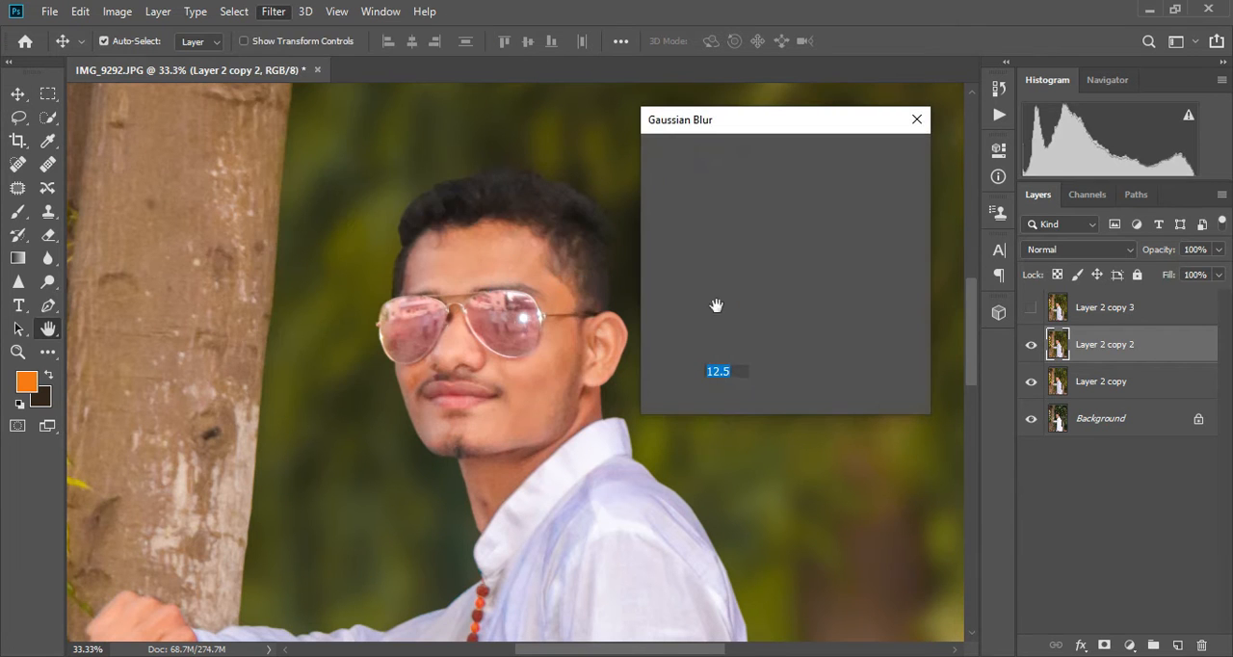
{"action": "left_click", "coordinate": [547, 369]}
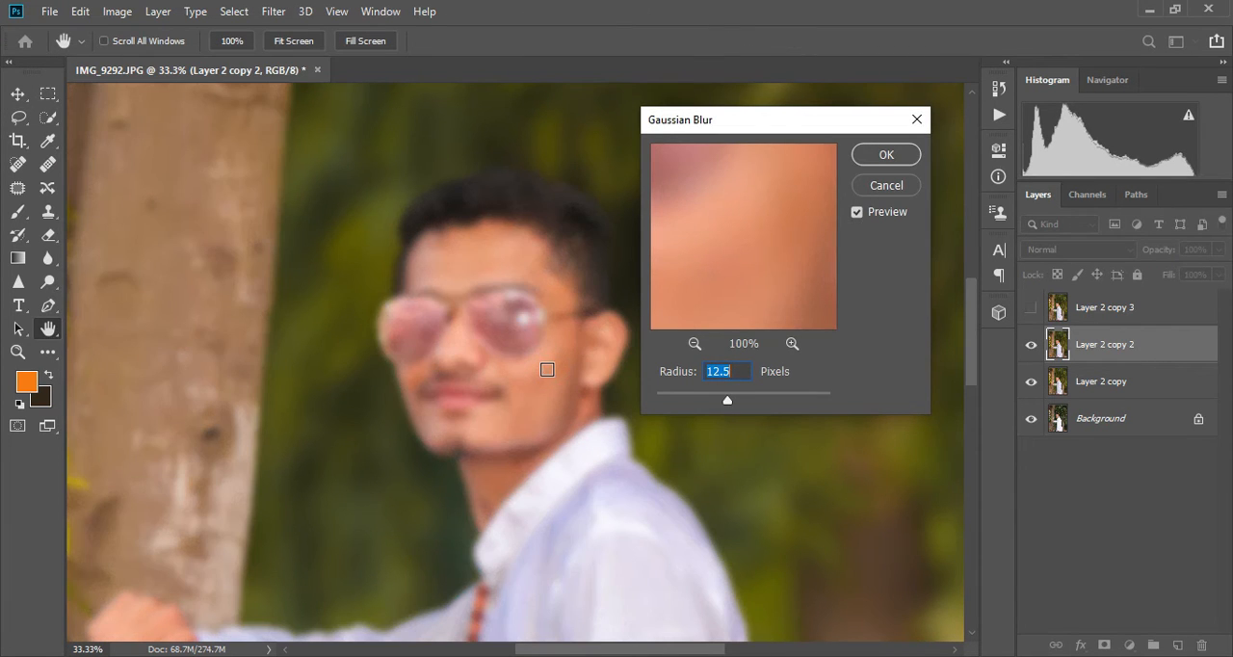
{"action": "left_click", "coordinate": [894, 158]}
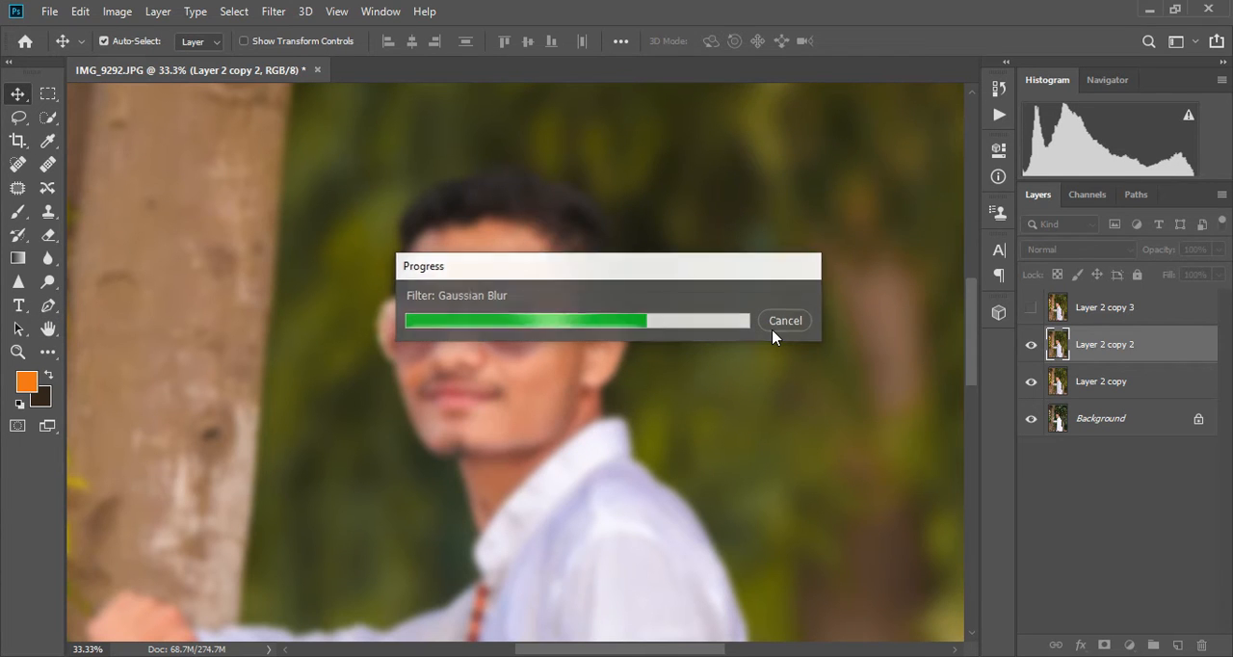
- Show Layer 2 copy 3, apply a High Pass filter with a 3.3 pixel radius to it, and set its blend mode to Soft Light
{"action": "left_click", "coordinate": [1032, 307]}
{"action": "left_click", "coordinate": [1099, 310]}
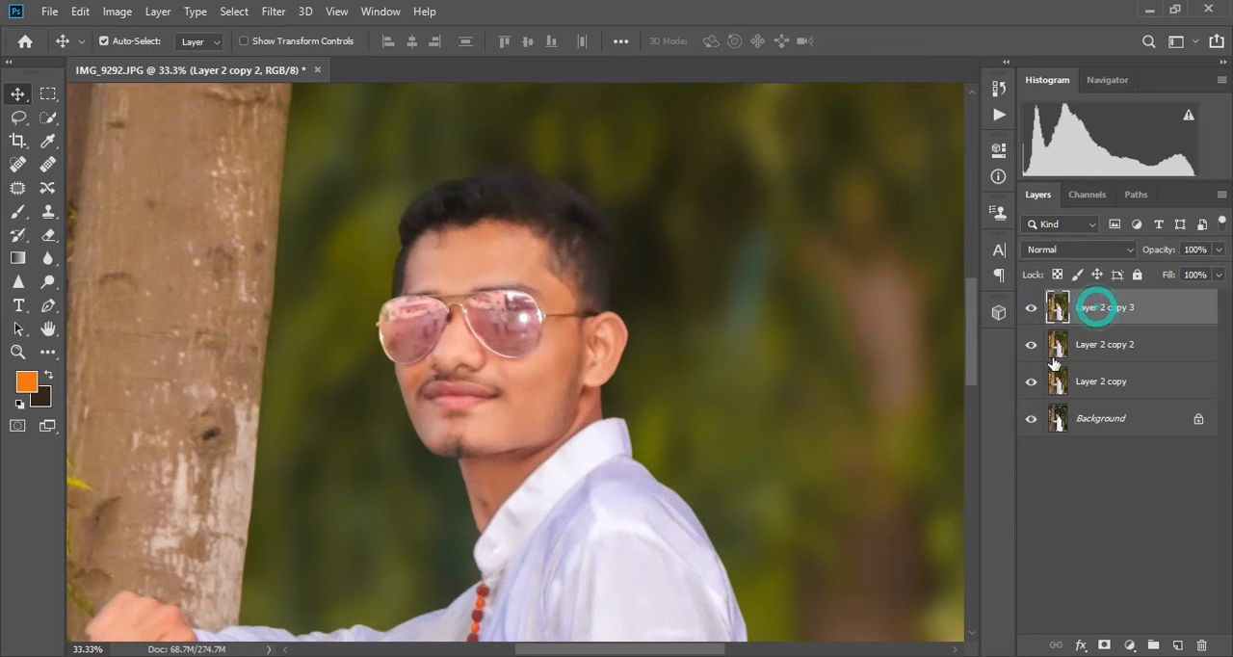
{"action": "left_click", "coordinate": [268, 10]}
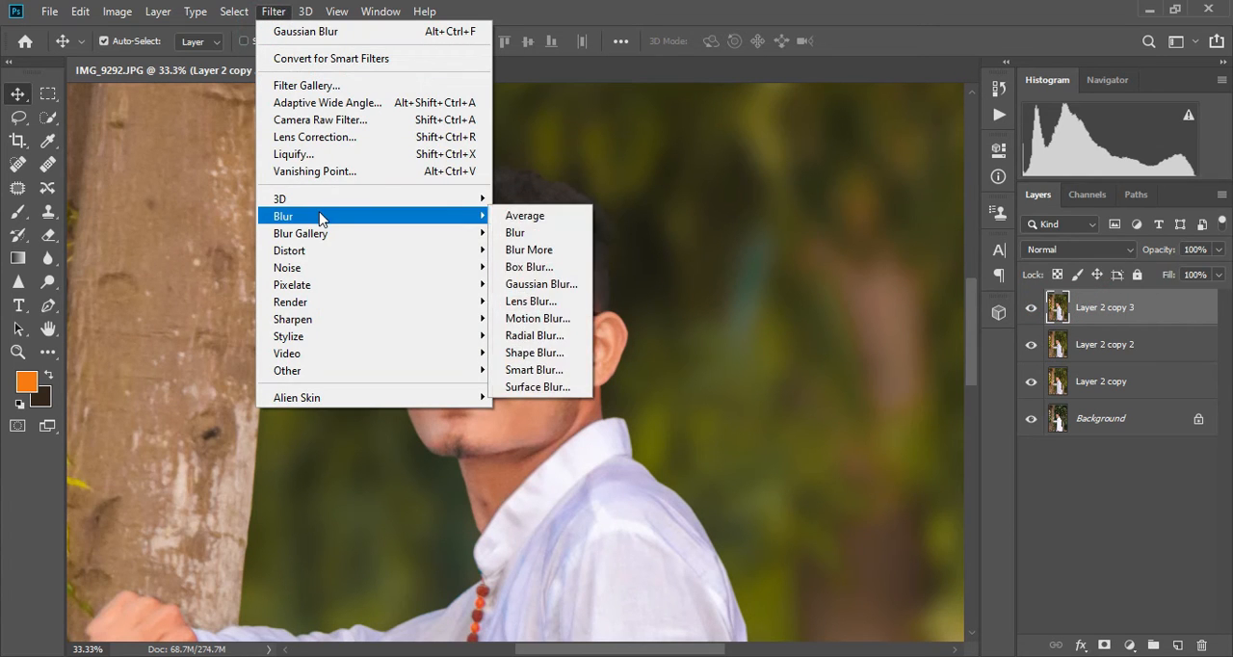
{"action": "mouse_move", "coordinate": [373, 377]}
{"action": "left_click", "coordinate": [530, 386]}
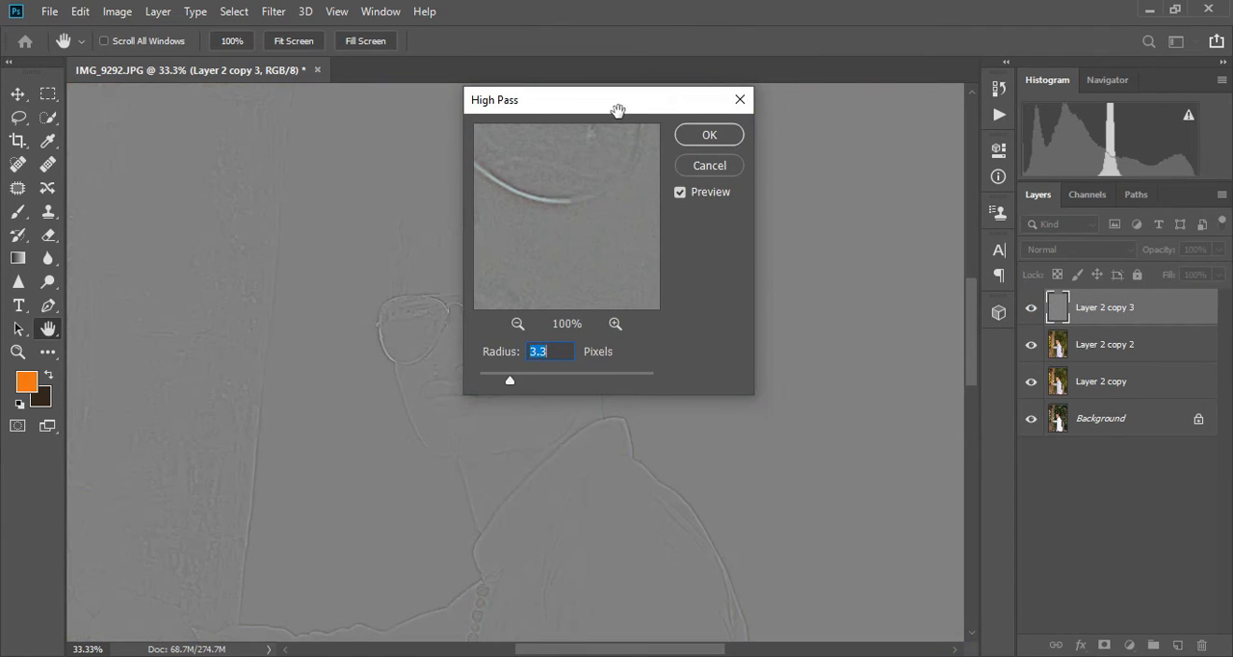
{"action": "left_click_drag", "start_coordinate": [618, 111], "coordinate": [805, 112]}
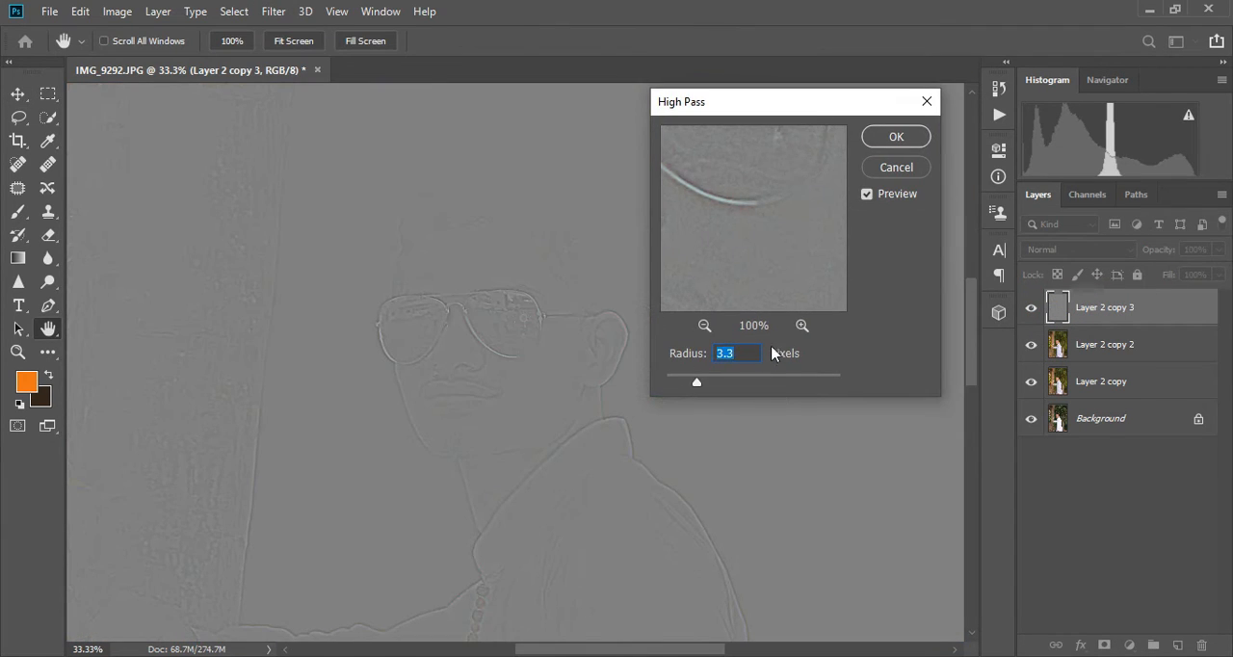
{"action": "left_click", "coordinate": [897, 136]}
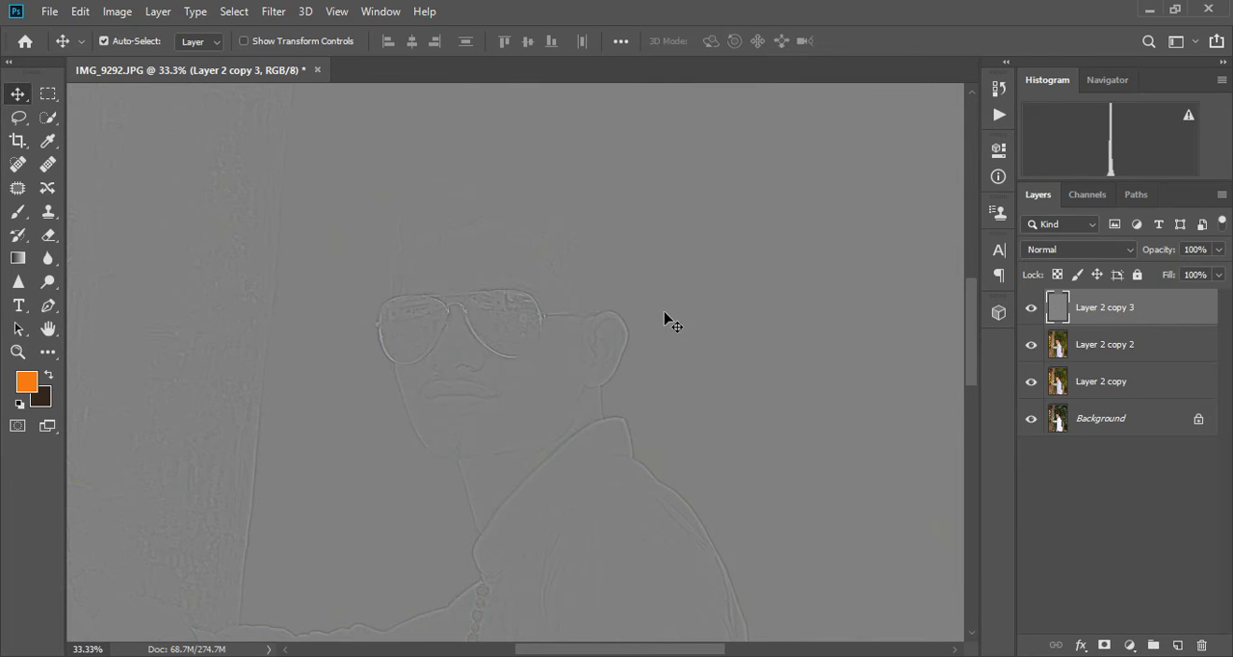
{"action": "left_click", "coordinate": [1072, 250]}
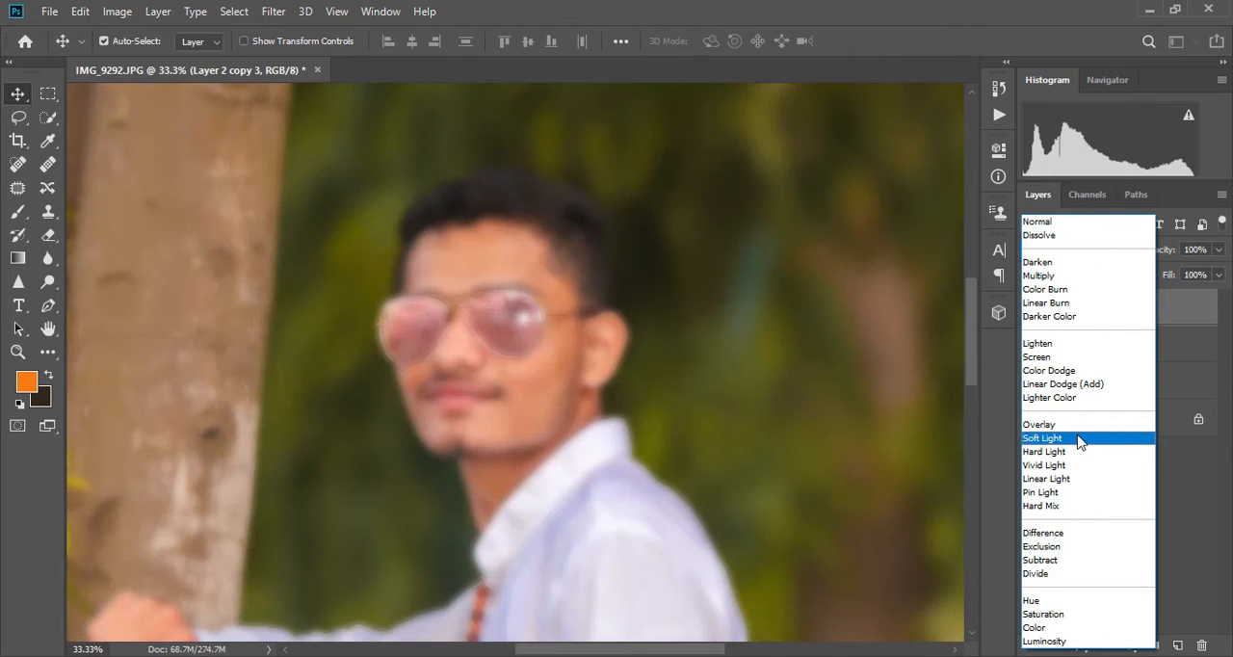
{"action": "left_click", "coordinate": [1079, 439]}
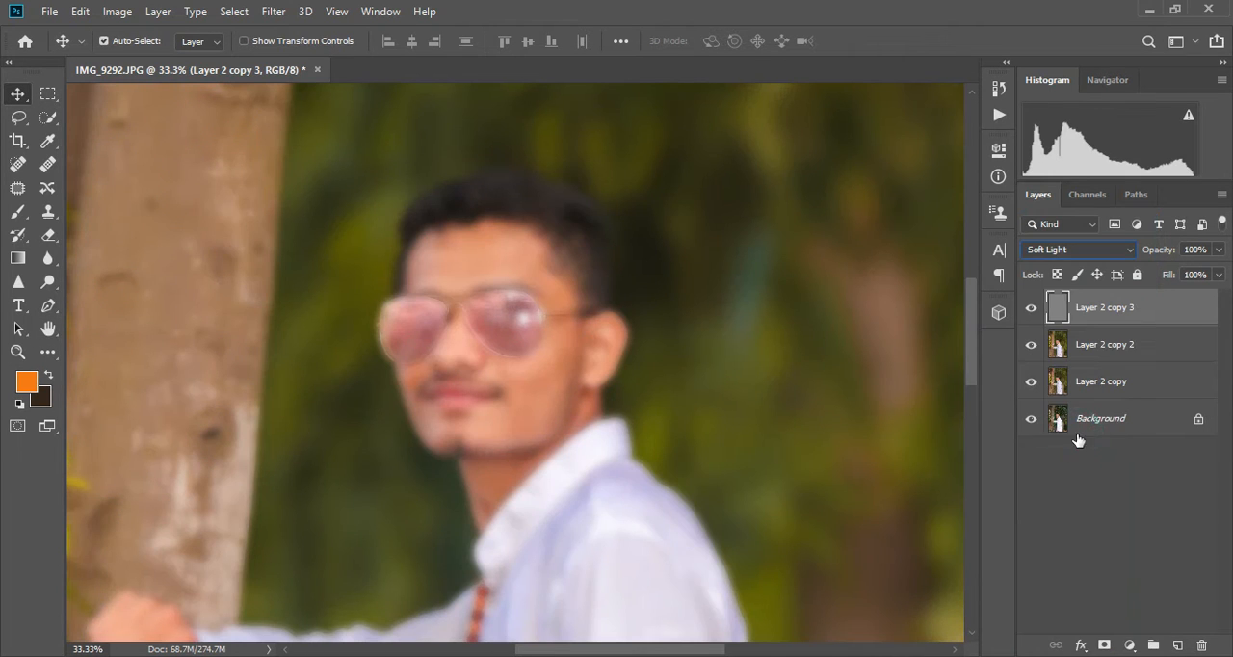
- Group Layer 2 copy 3 with Layer 2 copy 2 and give the group a black layer mask
{"action": "left_click", "coordinate": [1130, 352], "text": "ctrl"}
{"action": "key", "text": "ctrl+g"}
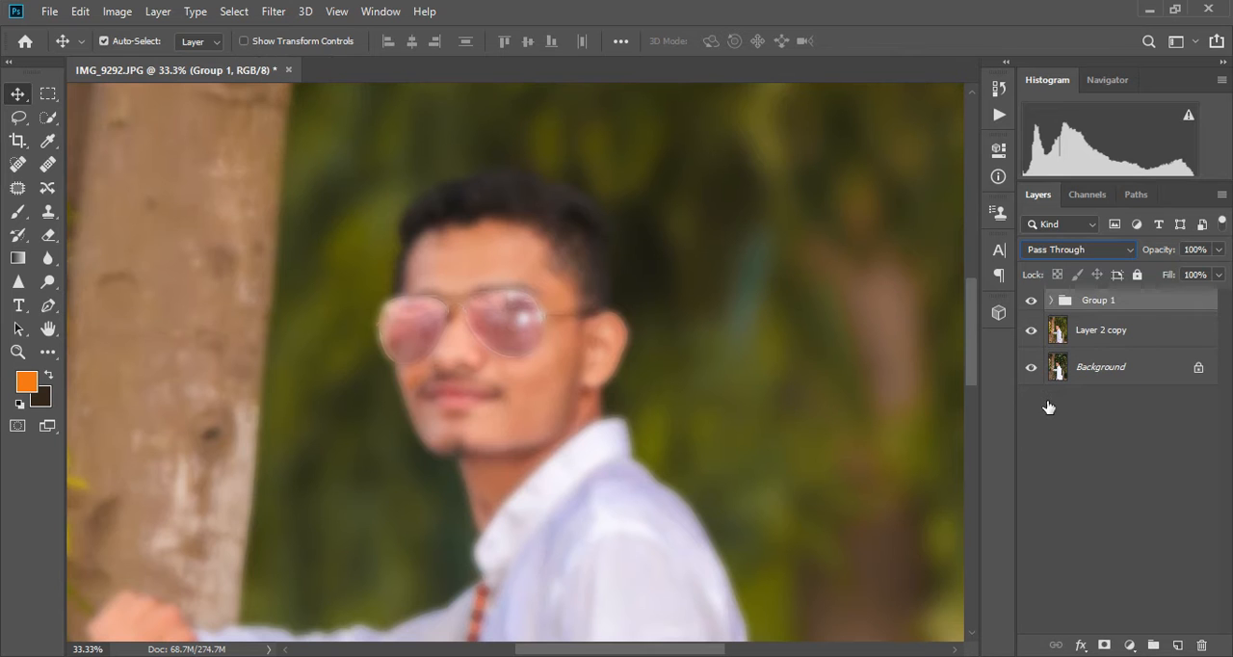
{"action": "left_click", "coordinate": [1104, 645], "text": "alt"}
{"action": "left_click", "coordinate": [1104, 645]}
{"action": "key", "text": "ctrl+z"}
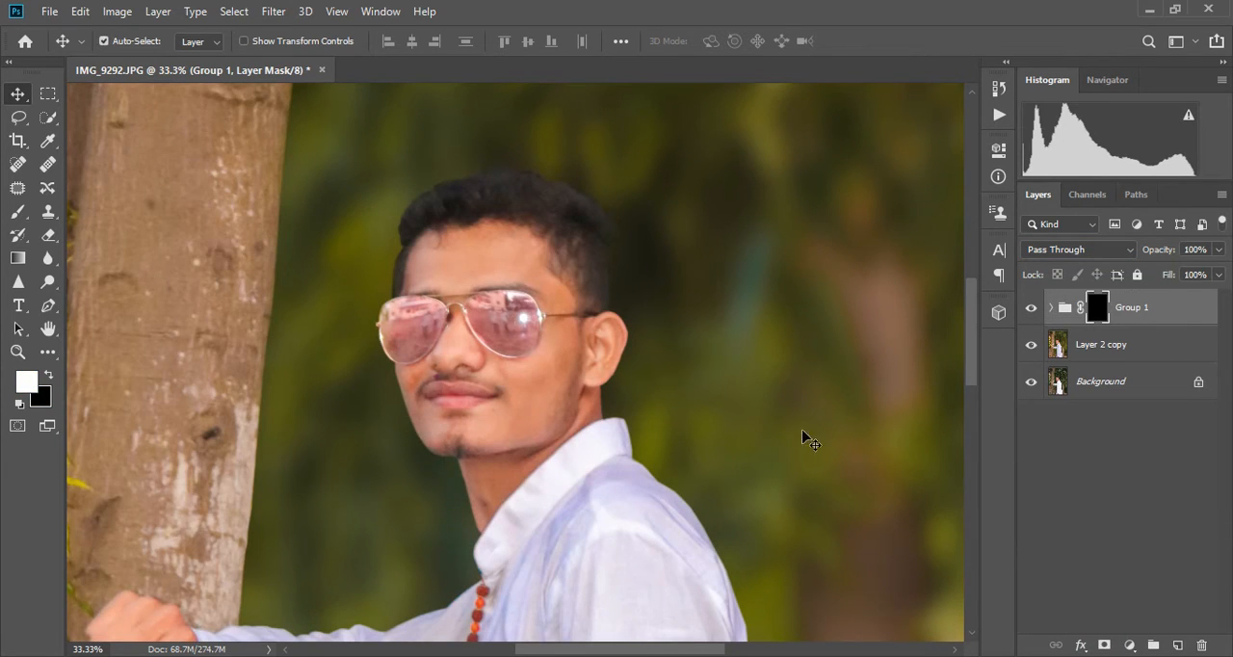
- Paint white on the Group 1 mask with a soft brush to smooth the skin on the forehead and the large cheek area
{"action": "key", "text": "ctrl+plus"}
{"action": "key", "text": "ctrl+plus"}
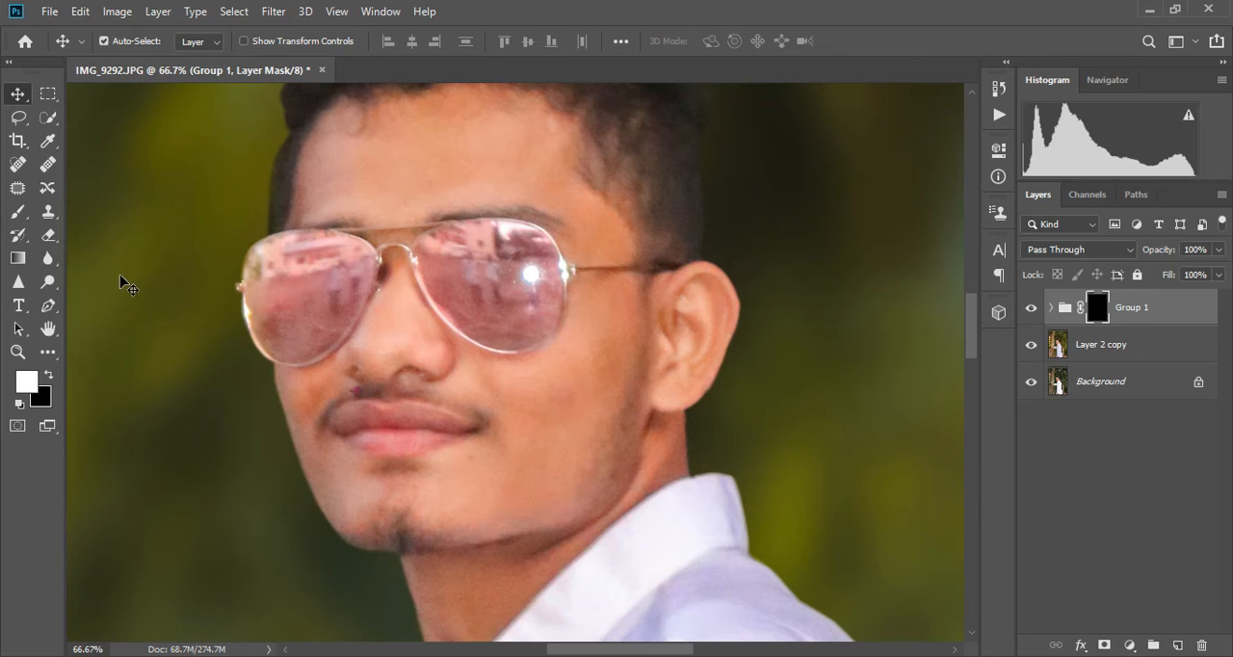
{"action": "key", "text": "b"}
{"action": "key", "text": "bracketleft"}
{"action": "key", "text": "bracketleft"}
{"action": "key", "text": "bracketleft"}
{"action": "key", "text": "bracketleft"}
{"action": "key", "text": "bracketleft"}
{"action": "key", "text": "bracketleft"}
{"action": "key", "text": "bracketleft"}
{"action": "key", "text": "bracketleft"}
{"action": "key", "text": "bracketleft"}
{"action": "key", "text": "bracketleft"}
{"action": "key", "text": "bracketleft"}
{"action": "key", "text": "bracketleft"}
{"action": "key", "text": "bracketleft"}
{"action": "key", "text": "bracketleft"}
{"action": "key", "text": "bracketleft"}
{"action": "key", "text": "bracketleft"}
{"action": "key", "text": "bracketleft"}
{"action": "key", "text": "bracketleft"}
{"action": "key", "text": "bracketleft"}
{"action": "scroll", "coordinate": [388, 170], "scroll_direction": "up", "scroll_amount": 2}
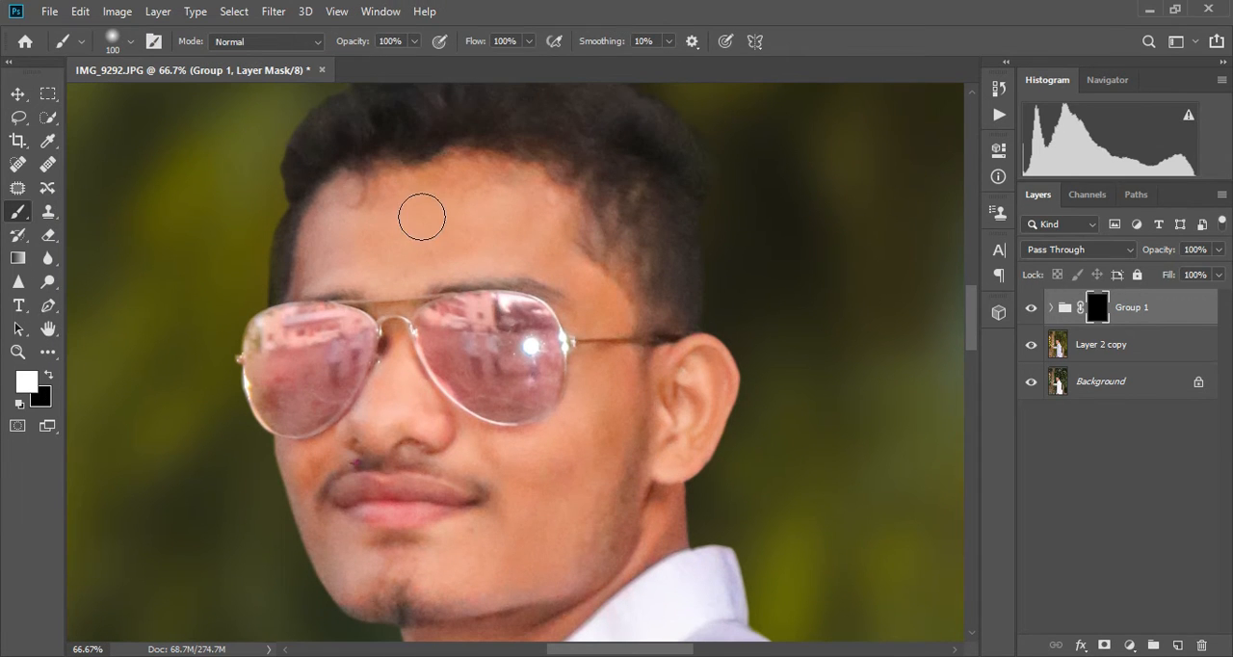
{"action": "key", "text": "bracketright"}
{"action": "mouse_move", "coordinate": [373, 203]}
{"action": "left_mouse_down"}
{"action": "mouse_move", "coordinate": [318, 254]}
{"action": "mouse_move", "coordinate": [361, 244]}
{"action": "mouse_move", "coordinate": [362, 259]}
{"action": "mouse_move", "coordinate": [406, 211]}
{"action": "mouse_move", "coordinate": [439, 194]}
{"action": "mouse_move", "coordinate": [476, 201]}
{"action": "mouse_move", "coordinate": [447, 249]}
{"action": "mouse_move", "coordinate": [413, 259]}
{"action": "mouse_move", "coordinate": [462, 238]}
{"action": "mouse_move", "coordinate": [496, 197]}
{"action": "mouse_move", "coordinate": [531, 212]}
{"action": "mouse_move", "coordinate": [513, 194]}
{"action": "mouse_move", "coordinate": [545, 261]}
{"action": "mouse_move", "coordinate": [595, 296]}
{"action": "mouse_move", "coordinate": [602, 308]}
{"action": "mouse_move", "coordinate": [564, 276]}
{"action": "mouse_move", "coordinate": [596, 337]}
{"action": "mouse_move", "coordinate": [607, 269]}
{"action": "mouse_move", "coordinate": [595, 278]}
{"action": "mouse_move", "coordinate": [585, 258]}
{"action": "mouse_move", "coordinate": [622, 252]}
{"action": "mouse_move", "coordinate": [588, 286]}
{"action": "mouse_move", "coordinate": [580, 319]}
{"action": "mouse_move", "coordinate": [616, 308]}
{"action": "mouse_move", "coordinate": [577, 361]}
{"action": "mouse_move", "coordinate": [563, 332]}
{"action": "mouse_move", "coordinate": [462, 326]}
{"action": "mouse_move", "coordinate": [554, 340]}
{"action": "mouse_move", "coordinate": [548, 326]}
{"action": "mouse_move", "coordinate": [580, 301]}
{"action": "mouse_move", "coordinate": [557, 390]}
{"action": "mouse_move", "coordinate": [593, 353]}
{"action": "mouse_move", "coordinate": [512, 378]}
{"action": "mouse_move", "coordinate": [521, 432]}
{"action": "mouse_move", "coordinate": [572, 419]}
{"action": "mouse_move", "coordinate": [608, 344]}
{"action": "mouse_move", "coordinate": [590, 403]}
{"action": "mouse_move", "coordinate": [533, 444]}
{"action": "mouse_move", "coordinate": [517, 415]}
{"action": "mouse_move", "coordinate": [467, 416]}
{"action": "mouse_move", "coordinate": [500, 405]}
{"action": "mouse_move", "coordinate": [454, 438]}
{"action": "mouse_move", "coordinate": [483, 458]}
{"action": "mouse_move", "coordinate": [520, 454]}
{"action": "mouse_move", "coordinate": [569, 421]}
{"action": "mouse_move", "coordinate": [609, 307]}
{"action": "left_mouse_up"}
{"action": "scroll", "coordinate": [631, 361], "scroll_direction": "down", "scroll_amount": 3}
{"action": "key", "text": "bracketleft"}
{"action": "key", "text": "bracketleft"}
{"action": "key", "text": "bracketleft"}
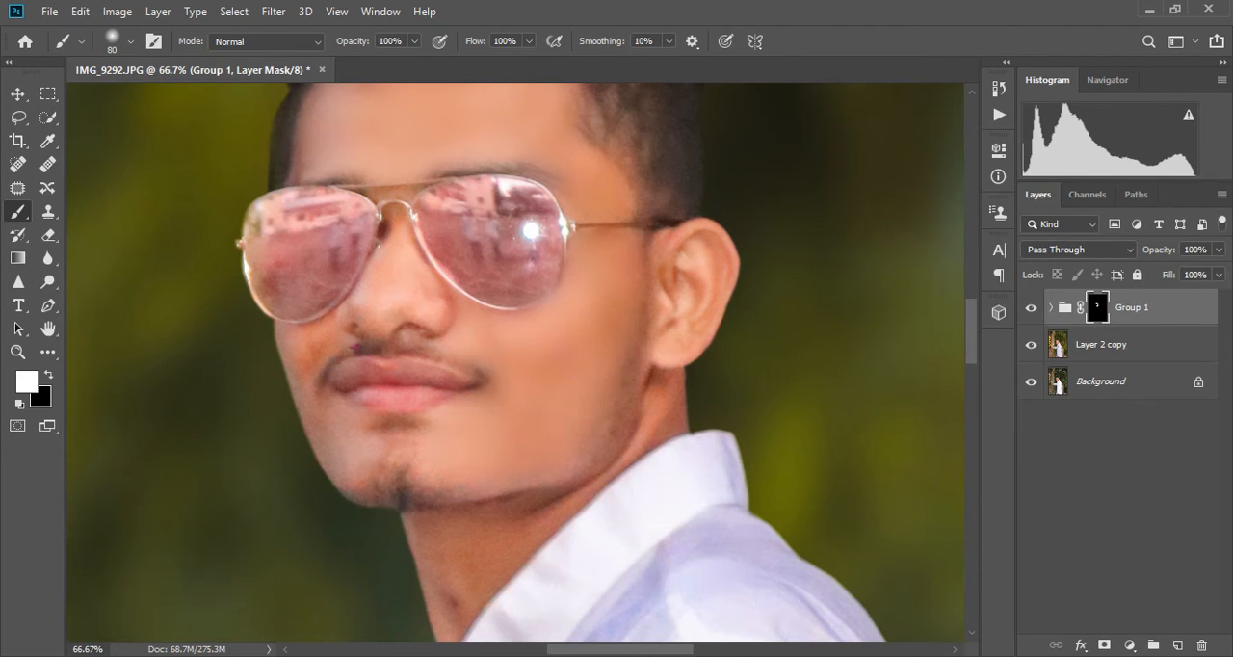
- Paint the mask with a 25 pixel brush to smooth the skin around the nose bridge and between the sunglasses lenses
{"action": "left_click_drag", "start_coordinate": [633, 648], "coordinate": [567, 652]}
{"action": "key", "text": "ctrl+plus"}
{"action": "scroll", "coordinate": [550, 453], "scroll_direction": "up", "scroll_amount": 3}
{"action": "key", "text": "bracketleft"}
{"action": "key", "text": "bracketleft"}
{"action": "key", "text": "bracketleft"}
{"action": "key", "text": "bracketleft"}
{"action": "mouse_move", "coordinate": [607, 250]}
{"action": "left_mouse_down"}
{"action": "mouse_move", "coordinate": [601, 218]}
{"action": "mouse_move", "coordinate": [578, 254]}
{"action": "left_mouse_up"}
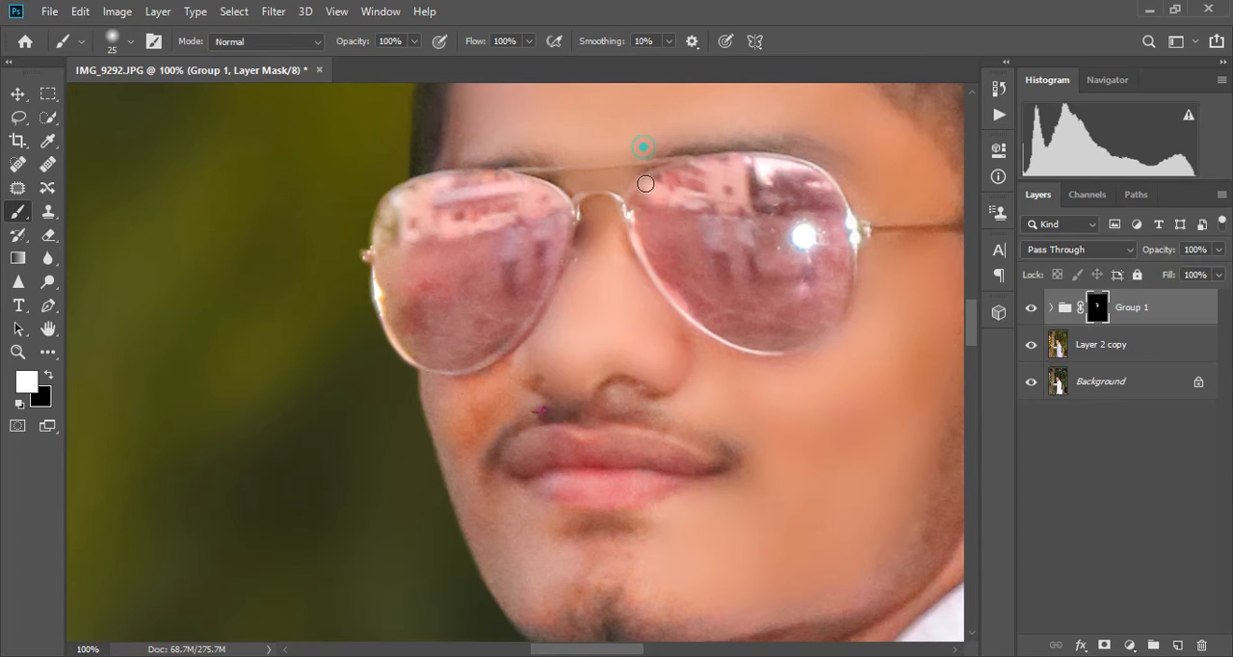
- Paint the mask with a 40 pixel brush to smooth the cheek beside the mouth, the chin and the lips
{"action": "scroll", "coordinate": [558, 304], "scroll_direction": "down", "scroll_amount": 3}
{"action": "mouse_move", "coordinate": [492, 301]}
{"action": "left_mouse_down"}
{"action": "mouse_move", "coordinate": [525, 316]}
{"action": "mouse_move", "coordinate": [439, 307]}
{"action": "mouse_move", "coordinate": [448, 346]}
{"action": "mouse_move", "coordinate": [459, 328]}
{"action": "mouse_move", "coordinate": [471, 349]}
{"action": "mouse_move", "coordinate": [439, 303]}
{"action": "mouse_move", "coordinate": [492, 399]}
{"action": "left_mouse_up"}
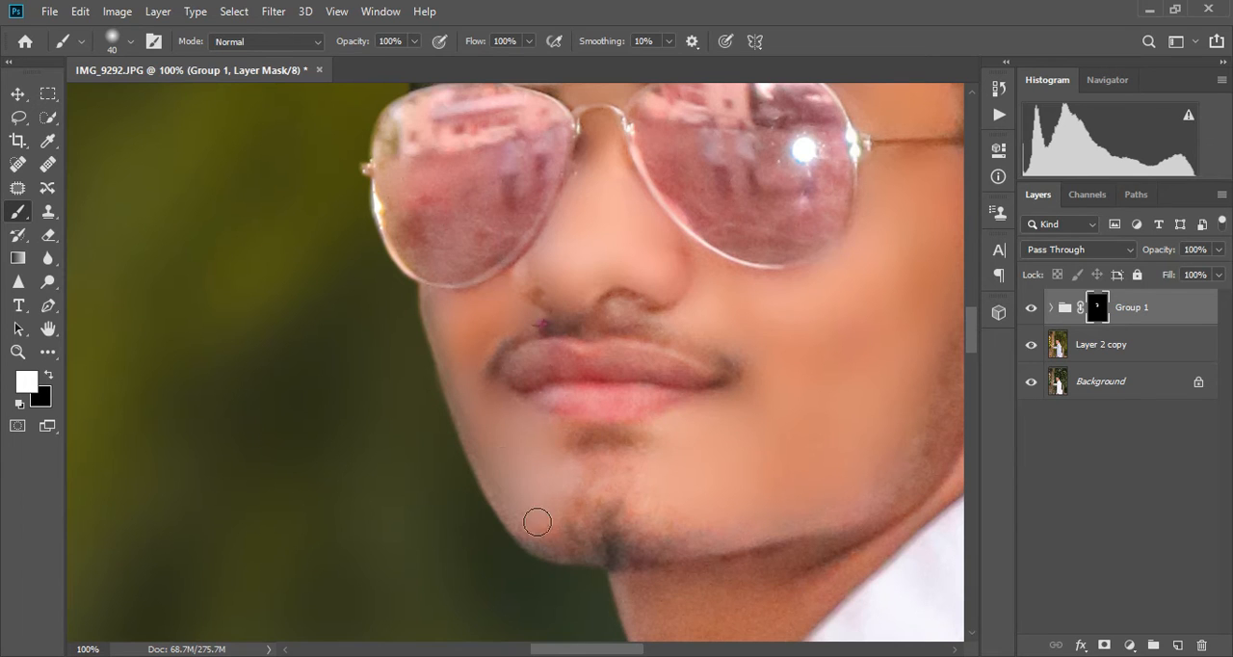
{"action": "left_click", "coordinate": [567, 444]}
{"action": "left_click_drag", "start_coordinate": [644, 472], "coordinate": [653, 443]}
{"action": "mouse_move", "coordinate": [597, 482]}
{"action": "left_mouse_down"}
{"action": "mouse_move", "coordinate": [625, 532]}
{"action": "mouse_move", "coordinate": [689, 522]}
{"action": "left_mouse_up"}
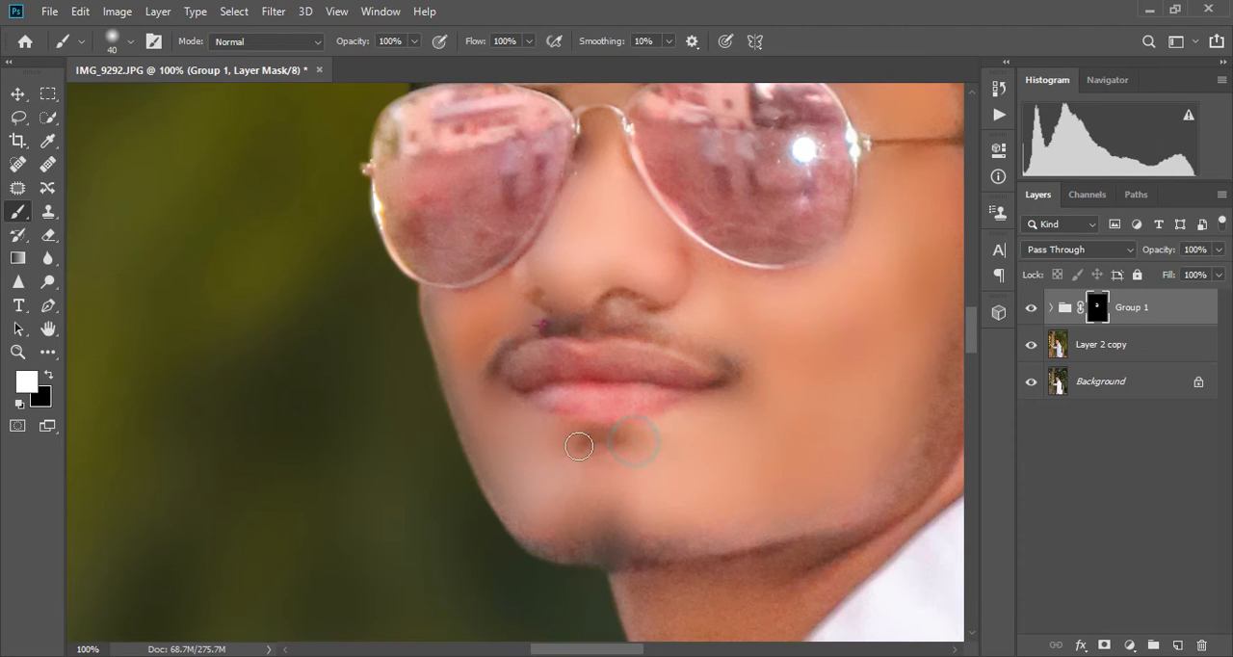
{"action": "mouse_move", "coordinate": [637, 401]}
{"action": "left_mouse_down"}
{"action": "mouse_move", "coordinate": [553, 400]}
{"action": "mouse_move", "coordinate": [650, 402]}
{"action": "mouse_move", "coordinate": [621, 413]}
{"action": "left_mouse_up"}
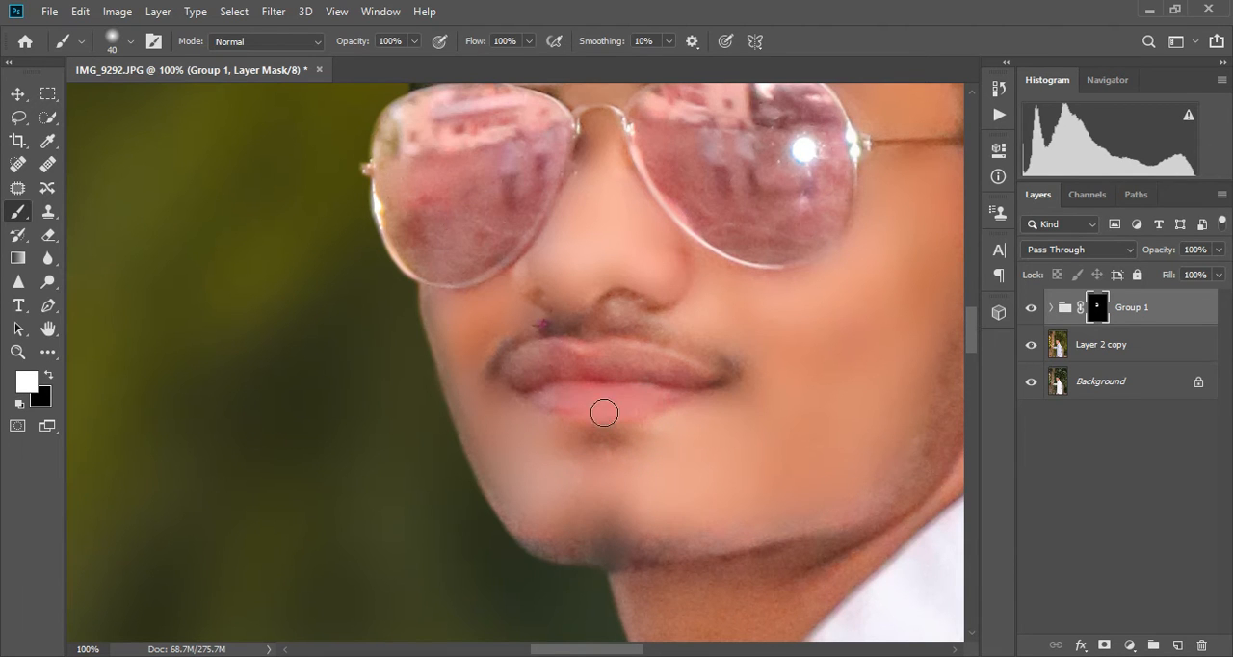
{"action": "mouse_move", "coordinate": [531, 379]}
{"action": "left_mouse_down"}
{"action": "mouse_move", "coordinate": [588, 362]}
{"action": "mouse_move", "coordinate": [681, 376]}
{"action": "left_mouse_up"}
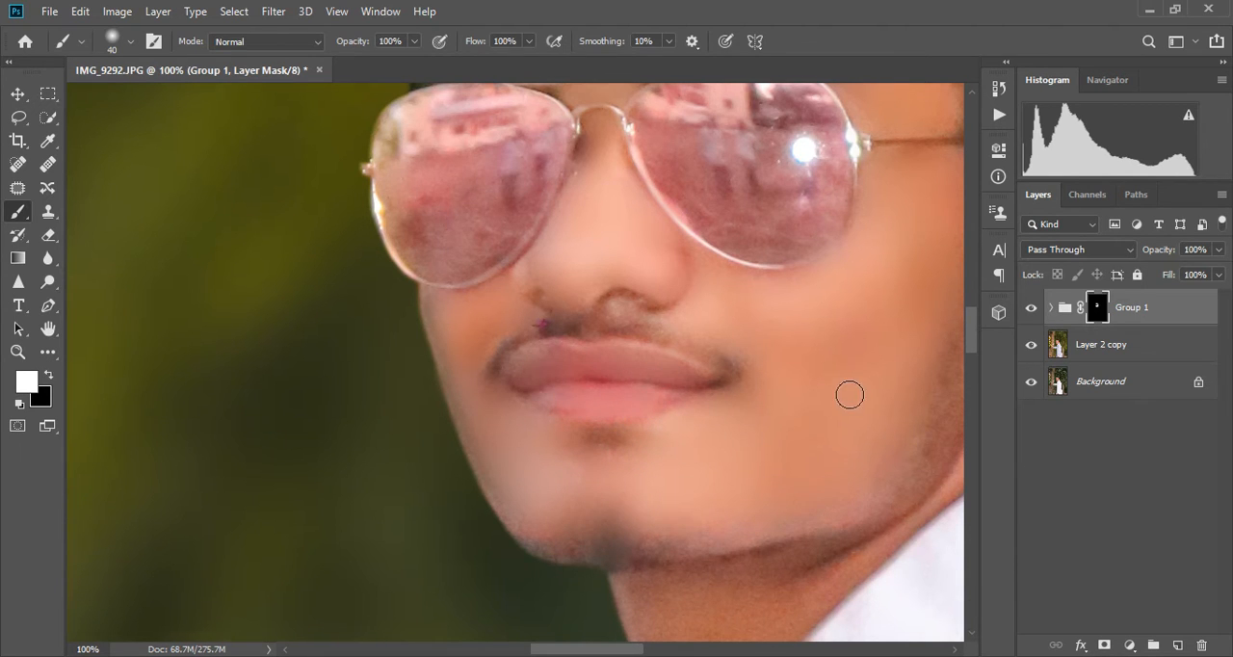
- Smooth the skin of the neck by painting the group mask with a 60 pixel brush
{"action": "scroll", "coordinate": [837, 414], "scroll_direction": "down", "scroll_amount": 3}
{"action": "scroll", "coordinate": [818, 441], "scroll_direction": "down", "scroll_amount": 3}
{"action": "key", "text": "bracketright"}
{"action": "key", "text": "bracketright"}
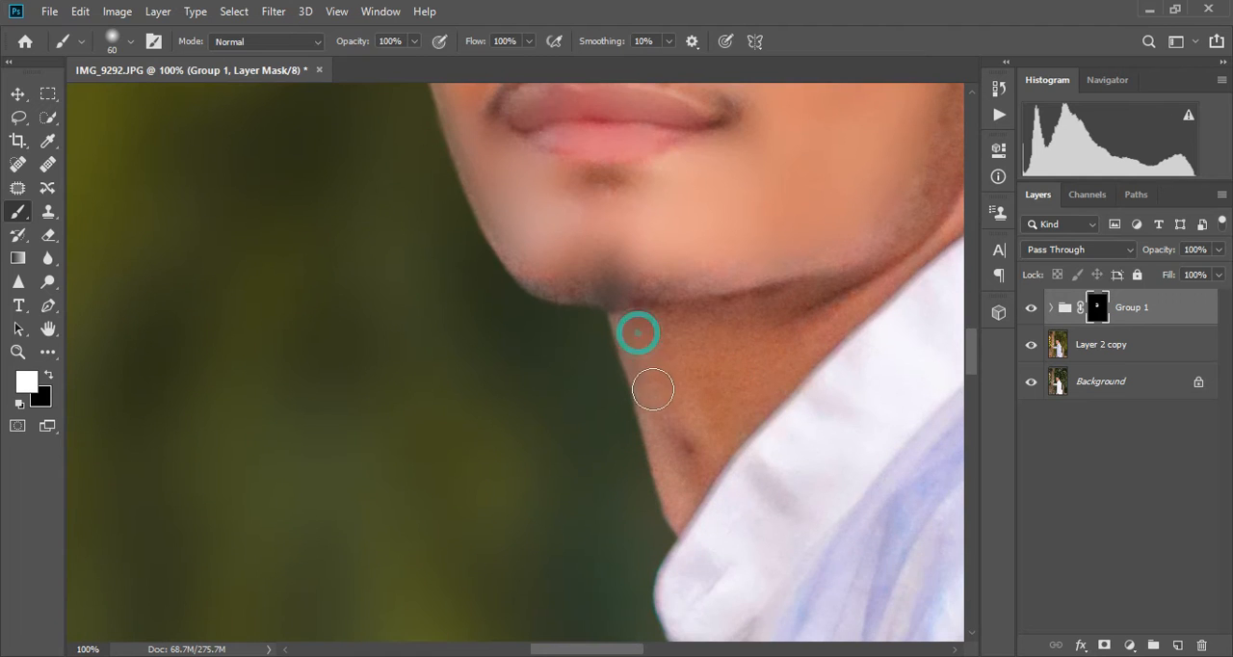
{"action": "mouse_move", "coordinate": [666, 439]}
{"action": "left_mouse_down"}
{"action": "mouse_move", "coordinate": [683, 472]}
{"action": "mouse_move", "coordinate": [693, 449]}
{"action": "mouse_move", "coordinate": [665, 331]}
{"action": "mouse_move", "coordinate": [736, 329]}
{"action": "mouse_move", "coordinate": [721, 378]}
{"action": "mouse_move", "coordinate": [734, 417]}
{"action": "mouse_move", "coordinate": [830, 316]}
{"action": "mouse_move", "coordinate": [754, 316]}
{"action": "mouse_move", "coordinate": [723, 437]}
{"action": "mouse_move", "coordinate": [694, 473]}
{"action": "left_mouse_up"}
- Smooth the side of the neck below the ear and the jawline edge, reducing the mask brush to 30 pixels
{"action": "left_click_drag", "start_coordinate": [601, 651], "coordinate": [619, 650]}
{"action": "scroll", "coordinate": [824, 287], "scroll_direction": "up", "scroll_amount": 1}
{"action": "left_click_drag", "start_coordinate": [863, 195], "coordinate": [861, 183]}
{"action": "key", "text": "bracketleft"}
{"action": "key", "text": "bracketleft"}
{"action": "key", "text": "bracketleft"}
{"action": "left_click", "coordinate": [818, 280]}
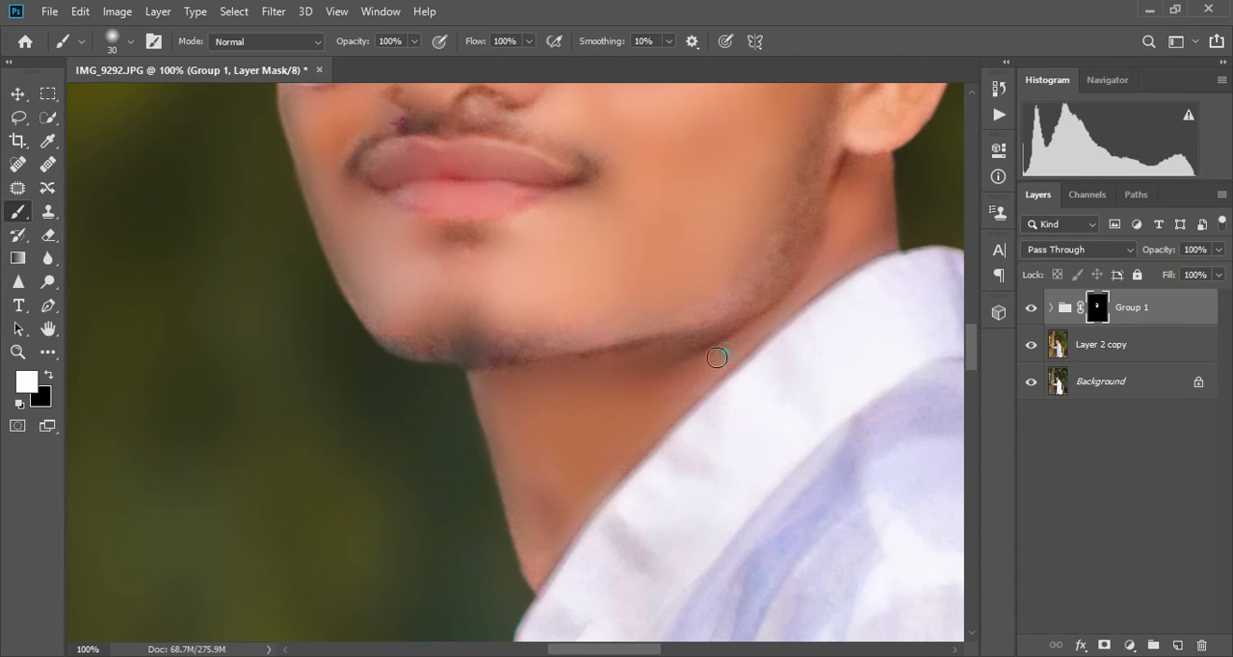
- Paint the mask with the 30 pixel brush to smooth the nose and the area above the upper lip
{"action": "scroll", "coordinate": [859, 276], "scroll_direction": "up", "scroll_amount": 1}
{"action": "scroll", "coordinate": [859, 277], "scroll_direction": "up", "scroll_amount": 3}
{"action": "left_click_drag", "start_coordinate": [644, 653], "coordinate": [658, 653]}
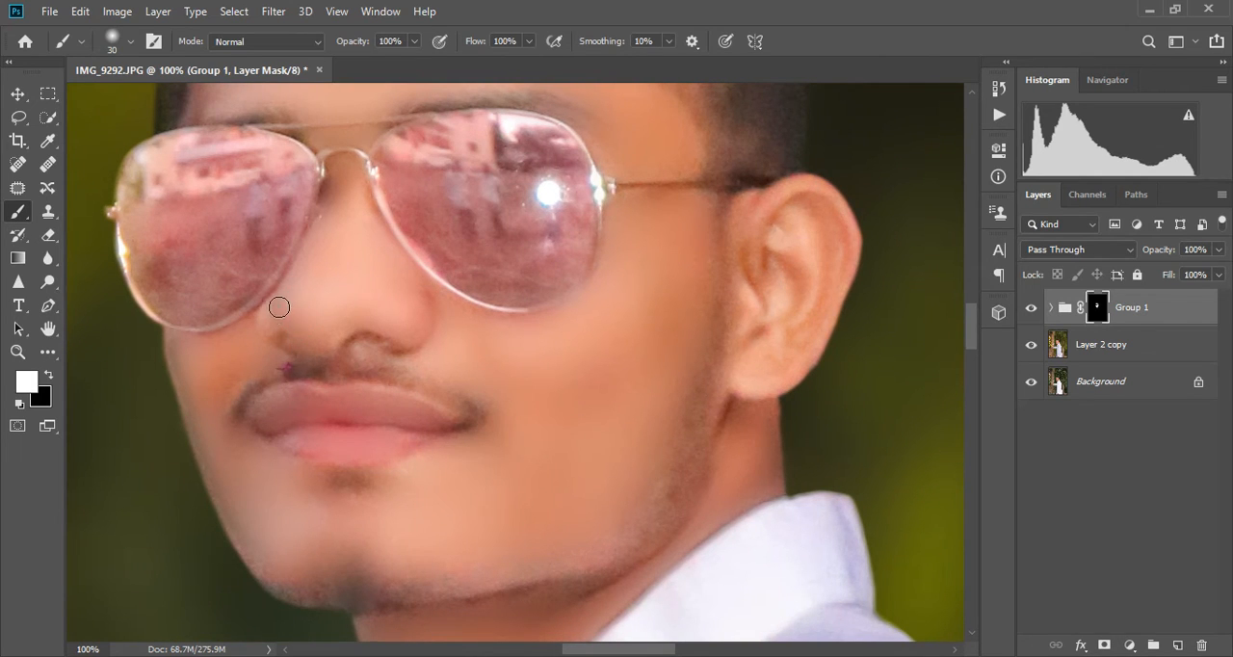
{"action": "left_click_drag", "start_coordinate": [308, 317], "coordinate": [421, 317]}
{"action": "left_click_drag", "start_coordinate": [375, 352], "coordinate": [365, 353]}
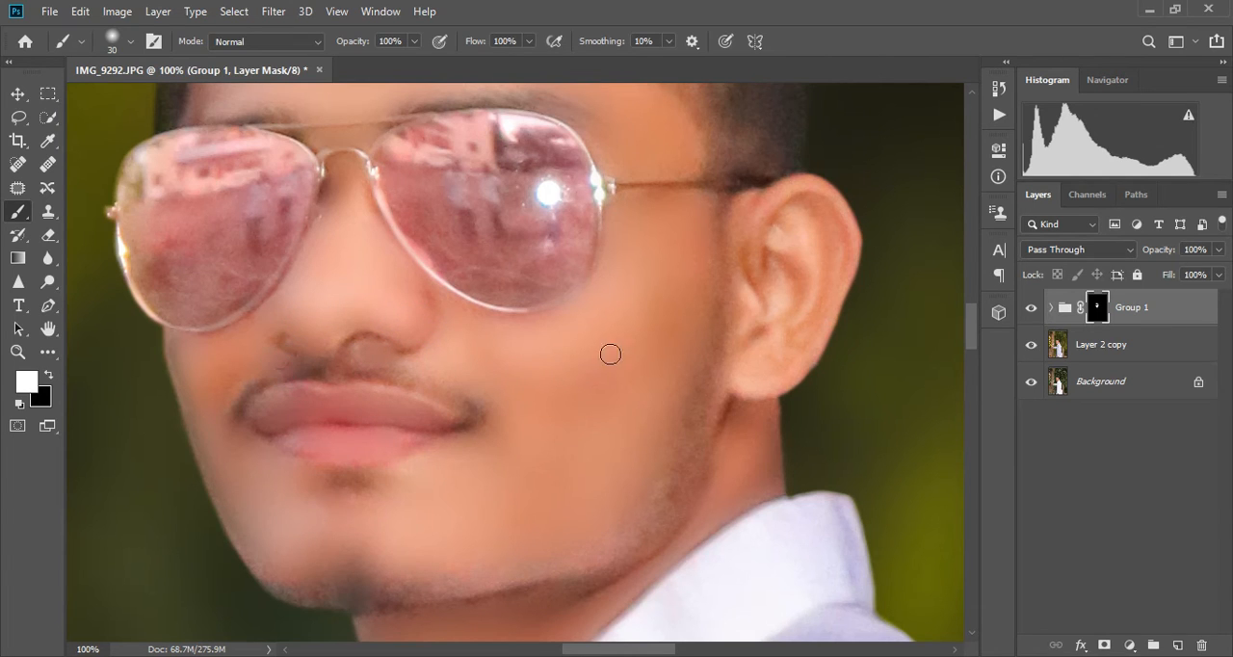
{"action": "left_click", "coordinate": [277, 369]}
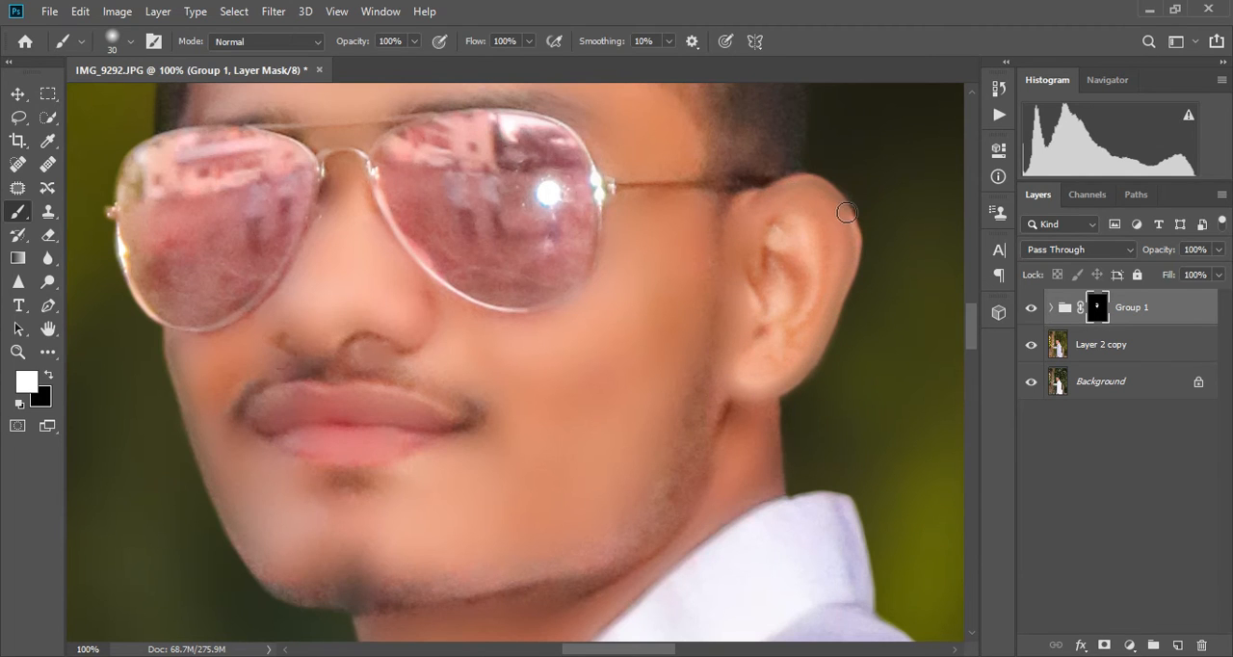
- Smooth the outer rim, lobe and inner folds of the ear on the group mask
{"action": "left_click_drag", "start_coordinate": [818, 246], "coordinate": [798, 232]}
{"action": "left_click_drag", "start_coordinate": [815, 305], "coordinate": [762, 358]}
{"action": "mouse_move", "coordinate": [785, 240]}
{"action": "left_mouse_down"}
{"action": "mouse_move", "coordinate": [752, 291]}
{"action": "mouse_move", "coordinate": [798, 286]}
{"action": "left_mouse_up"}
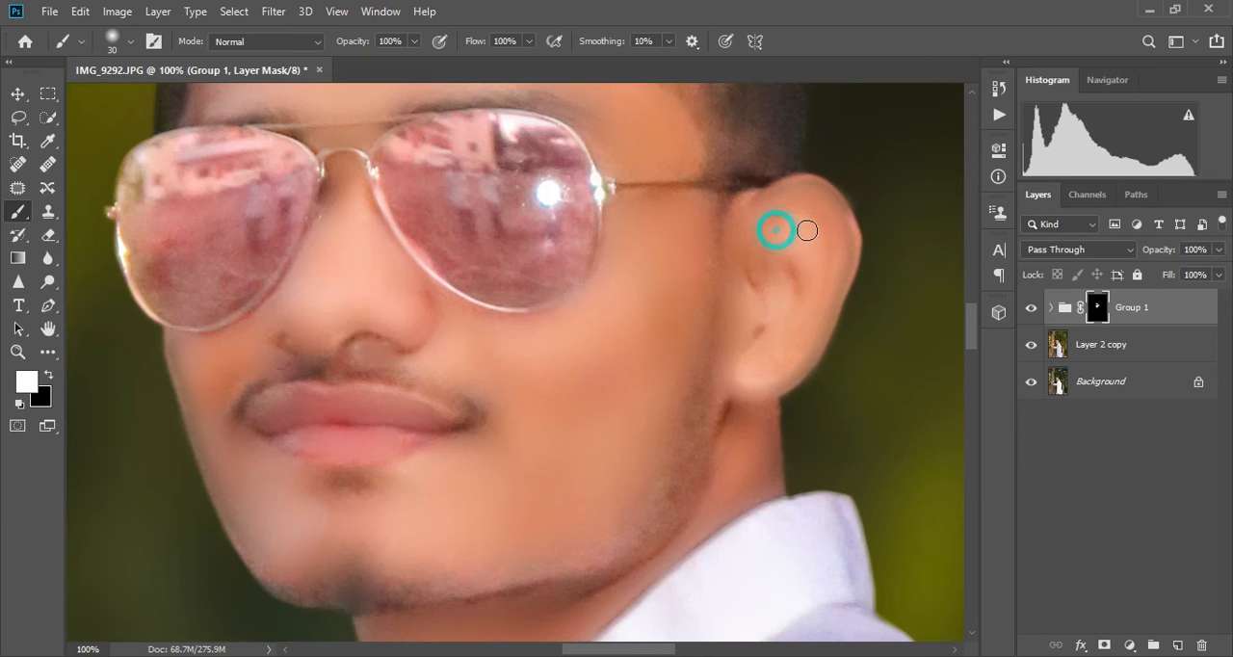
- Paint the mask with an 80 pixel brush to smooth the raised hand resting on the tree trunk
{"action": "key", "text": "ctrl+minus"}
{"action": "key", "text": "ctrl+minus"}
{"action": "key", "text": "ctrl+minus"}
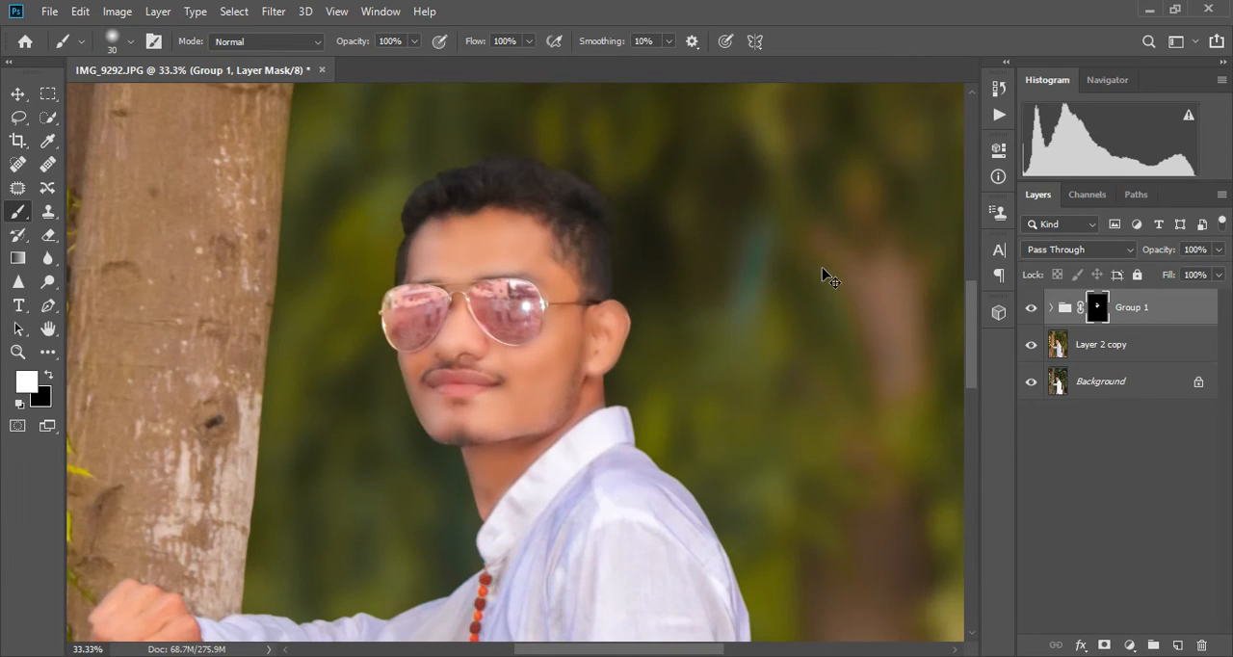
{"action": "key", "text": "ctrl+minus"}
{"action": "key", "text": "ctrl+minus"}
{"action": "scroll", "coordinate": [606, 366], "scroll_direction": "down", "scroll_amount": 2}
{"action": "key", "text": "ctrl+plus"}
{"action": "key", "text": "ctrl+plus"}
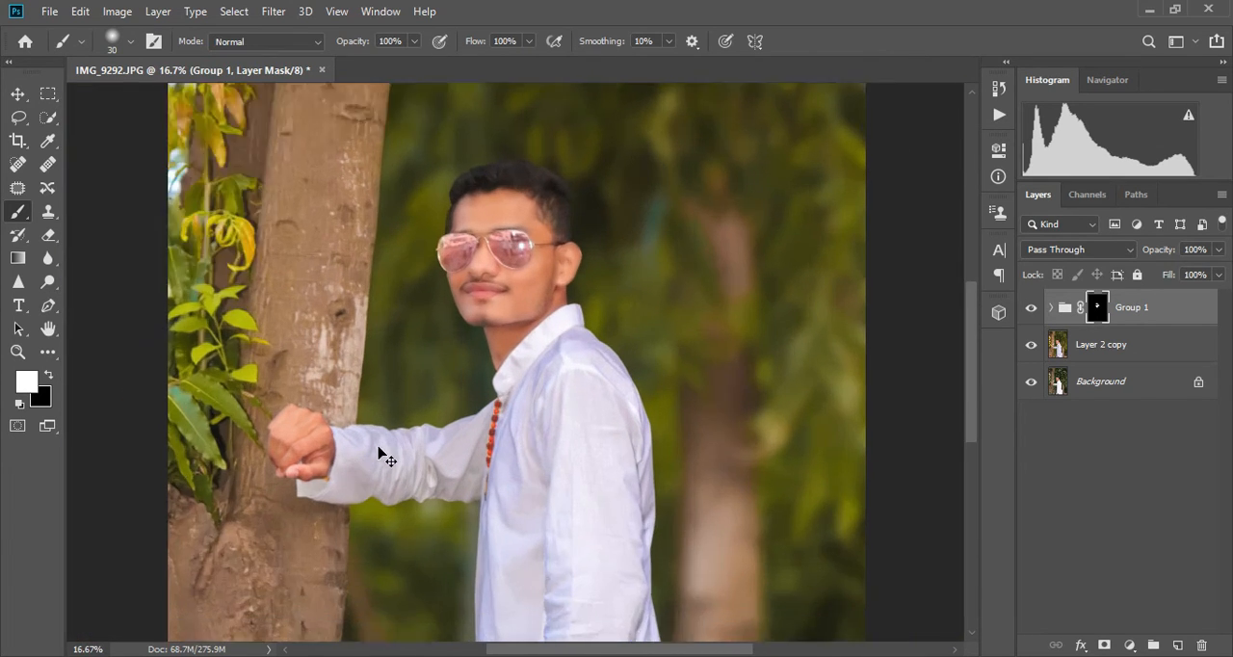
{"action": "left_click_drag", "start_coordinate": [609, 654], "coordinate": [553, 654]}
{"action": "scroll", "coordinate": [344, 438], "scroll_direction": "down", "scroll_amount": 2}
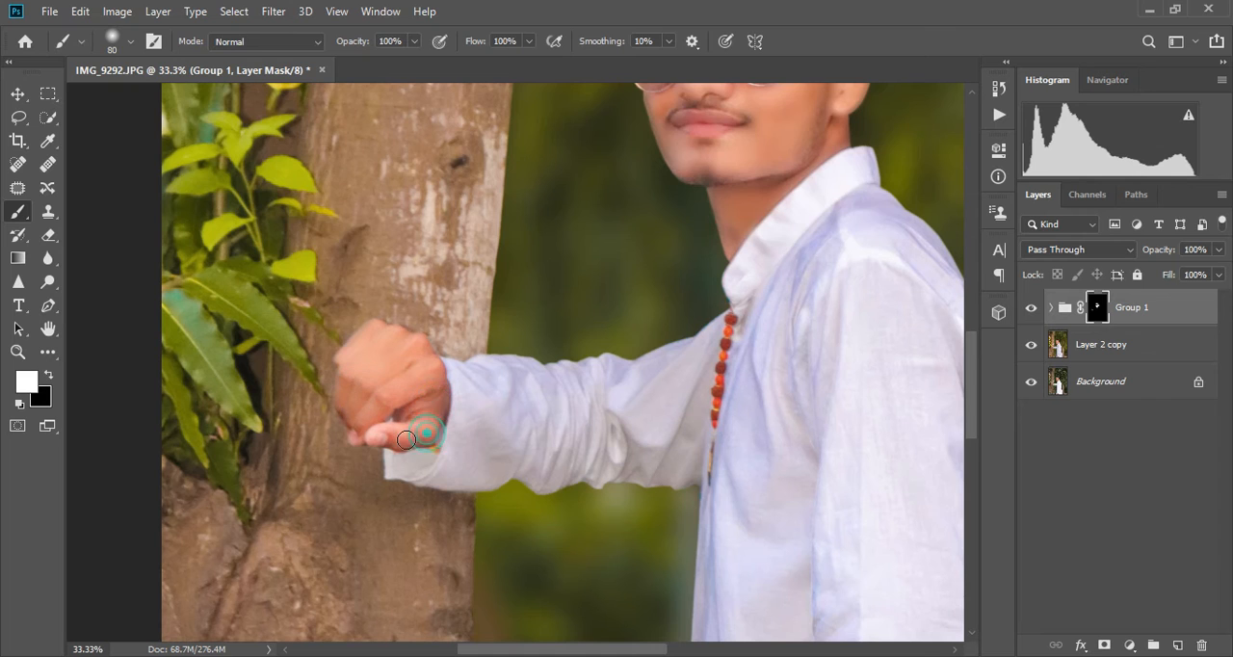
- Smooth the skin of the lowered hand below the sleeve by painting the group mask with the 80 pixel brush
{"action": "scroll", "coordinate": [562, 465], "scroll_direction": "down", "scroll_amount": 3}
{"action": "scroll", "coordinate": [731, 548], "scroll_direction": "down", "scroll_amount": 4}
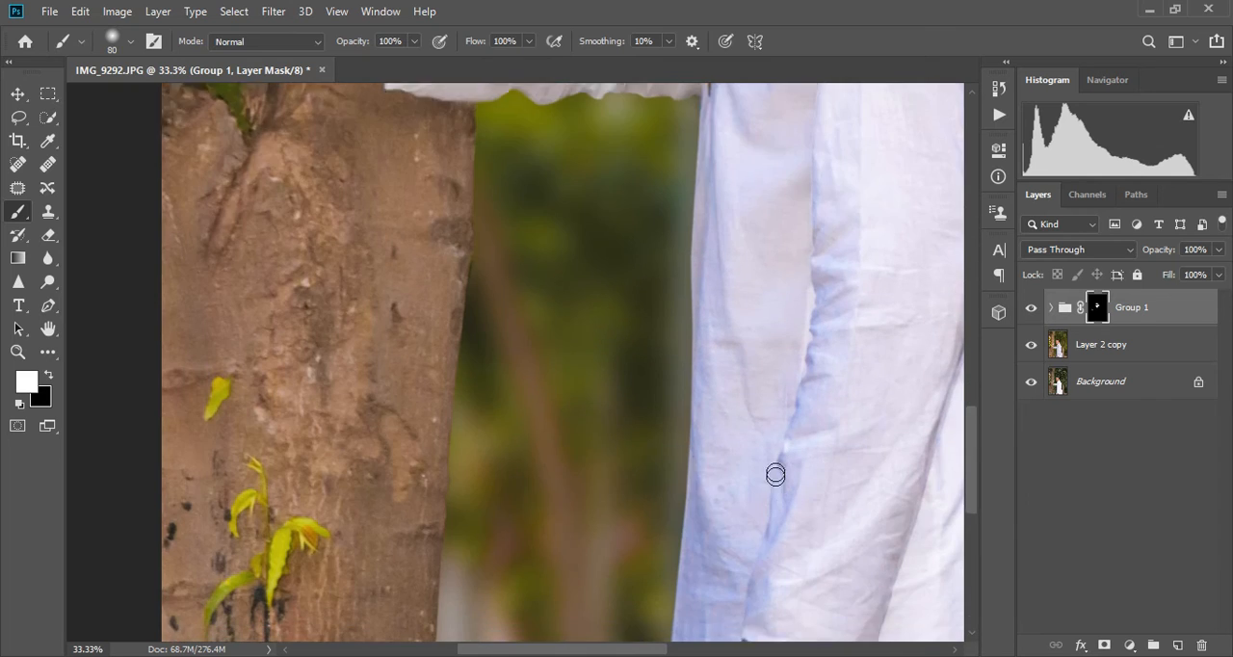
{"action": "scroll", "coordinate": [777, 473], "scroll_direction": "down", "scroll_amount": 3}
{"action": "mouse_move", "coordinate": [761, 525]}
{"action": "left_mouse_down"}
{"action": "mouse_move", "coordinate": [801, 524]}
{"action": "mouse_move", "coordinate": [802, 558]}
{"action": "left_mouse_up"}
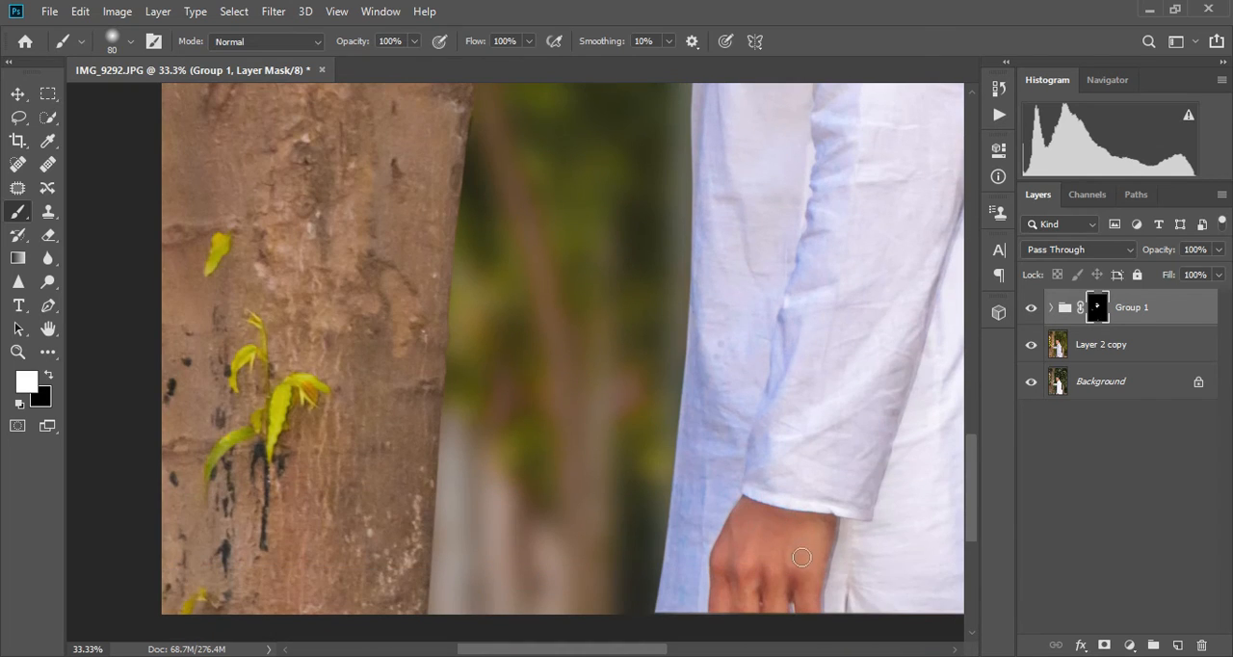
{"action": "left_click_drag", "start_coordinate": [724, 557], "coordinate": [739, 571]}
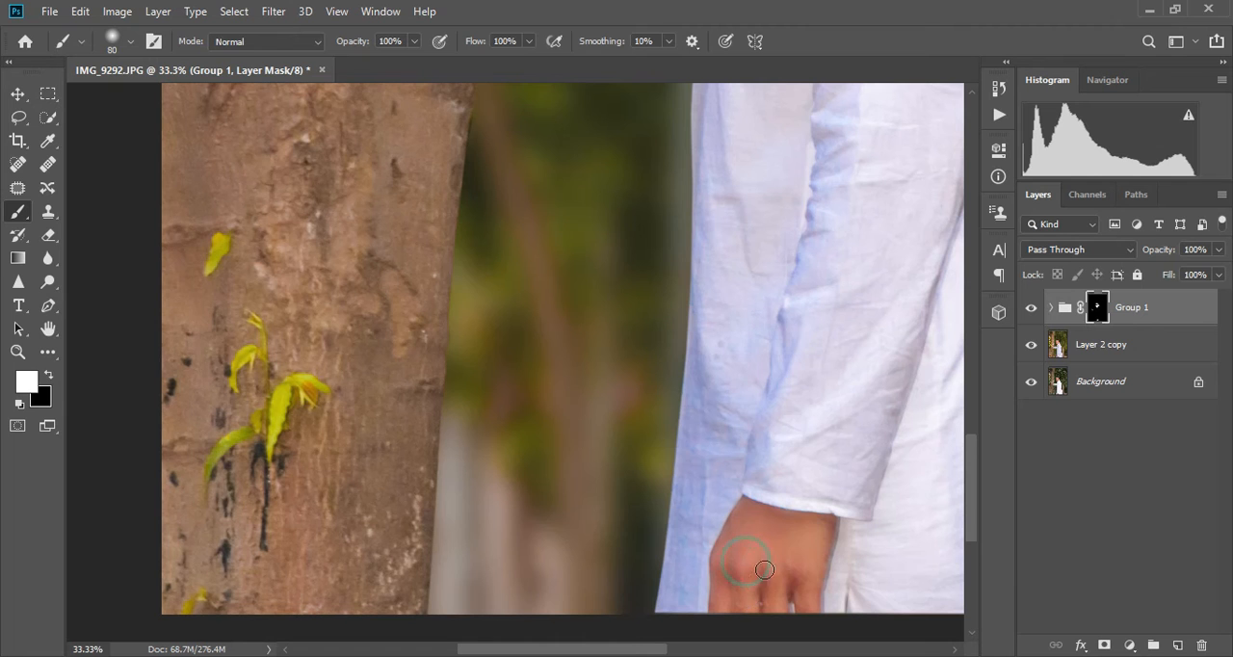
- Examine the retouched portrait at several zoom levels and compare the face with Group 1 hidden and shown
{"action": "key", "text": "ctrl+minus"}
{"action": "key", "text": "ctrl+minus"}
{"action": "key", "text": "ctrl+minus"}
{"action": "key", "text": "ctrl+minus"}
{"action": "key", "text": "ctrl+minus"}
{"action": "key", "text": "ctrl+plus"}
{"action": "key", "text": "ctrl+plus"}
{"action": "key", "text": "ctrl+minus"}
{"action": "key", "text": "ctrl+plus"}
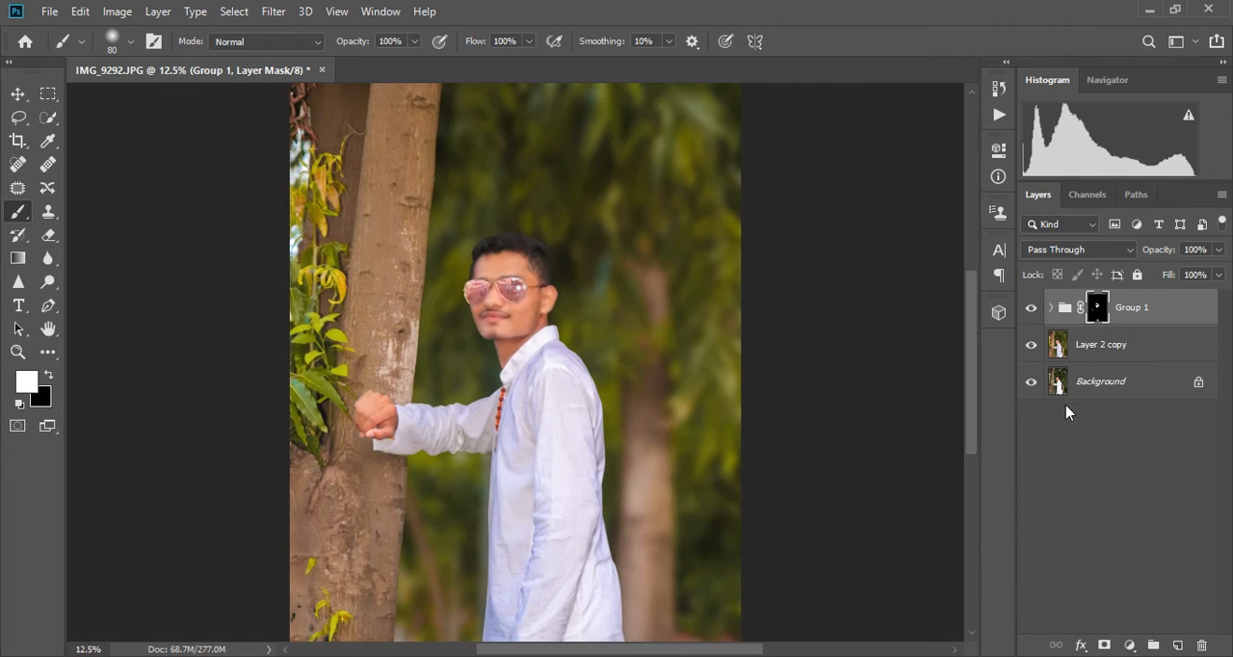
{"action": "key", "text": "ctrl+plus"}
{"action": "key", "text": "ctrl+plus"}
{"action": "key", "text": "ctrl+plus"}
{"action": "key", "text": "ctrl+plus"}
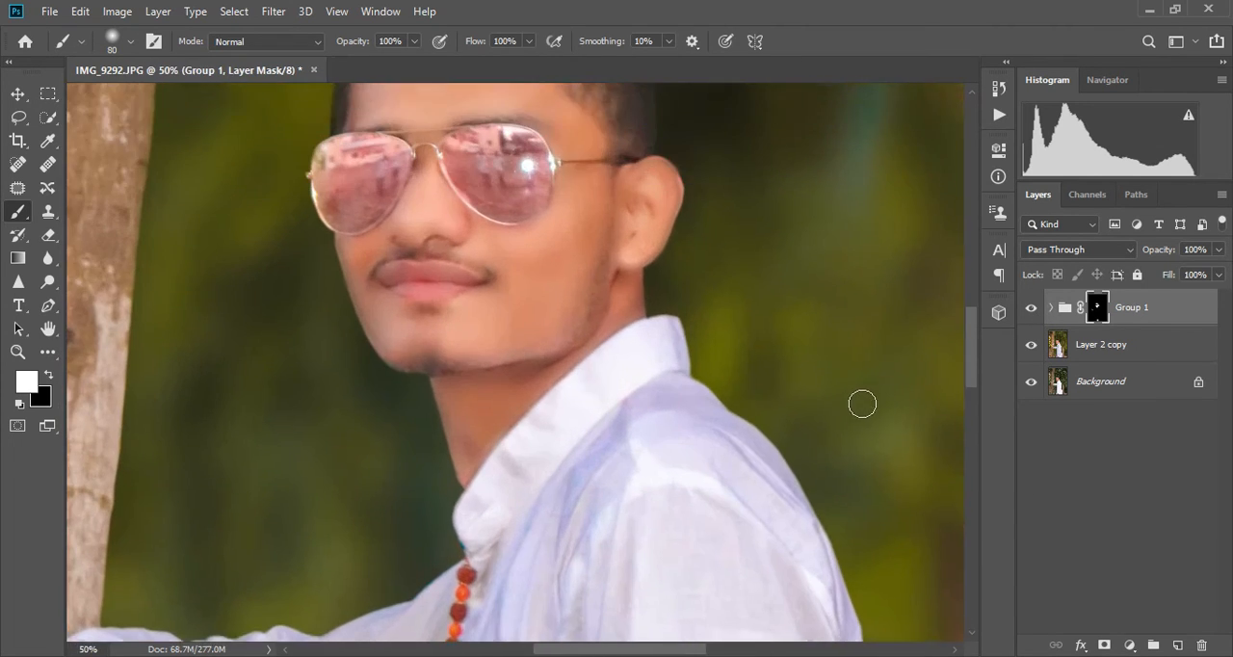
{"action": "left_click", "coordinate": [1033, 308]}
{"action": "left_click", "coordinate": [1033, 309]}
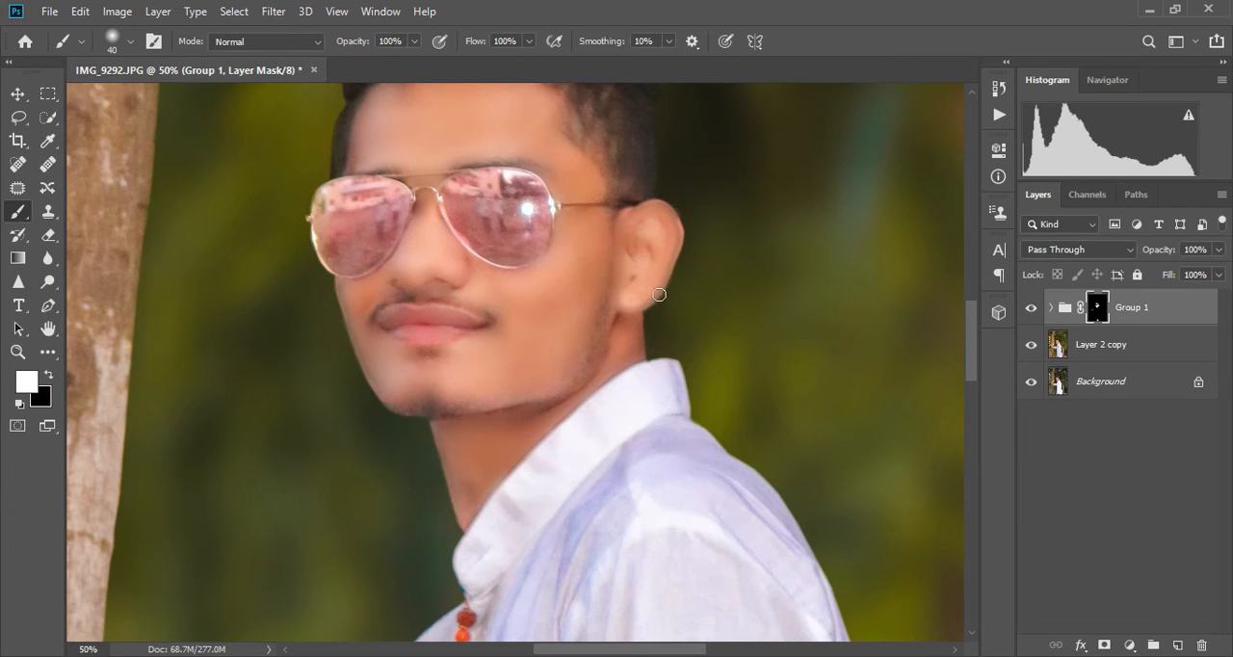
- Merge Group 1 with Layer 2 copy and duplicate the merged layer
{"action": "key", "text": "ctrl+minus"}
{"action": "key", "text": "ctrl+minus"}
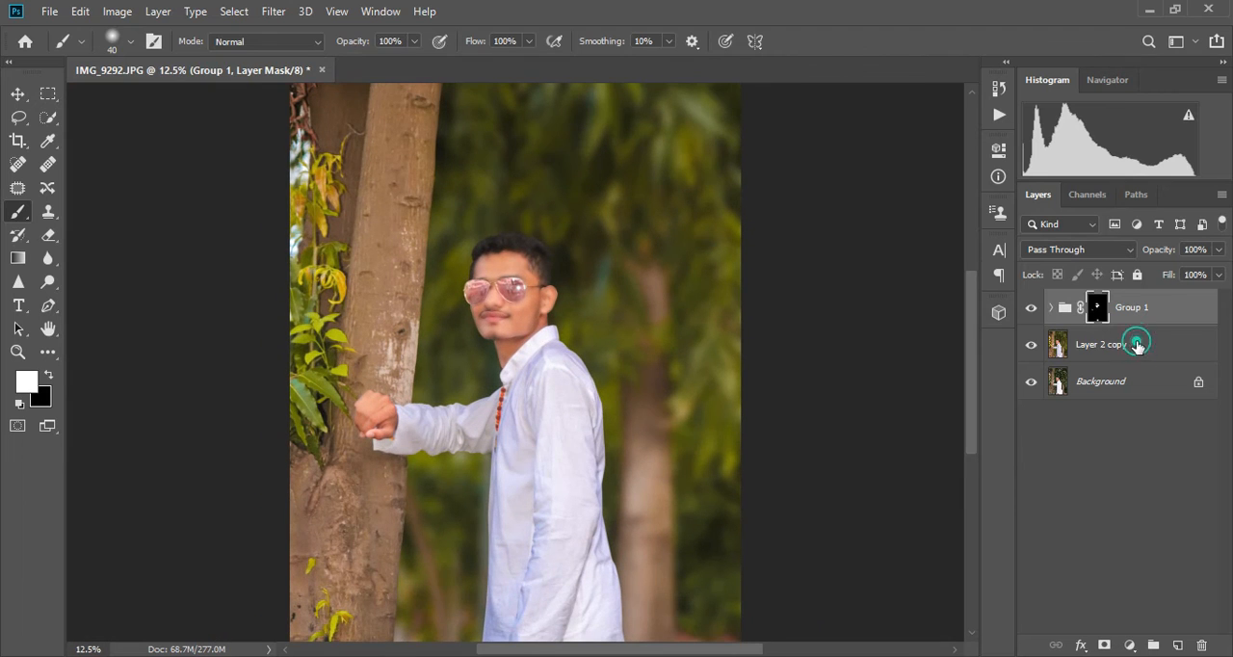
{"action": "left_click", "coordinate": [1137, 344]}
{"action": "key", "text": "ctrl+e"}
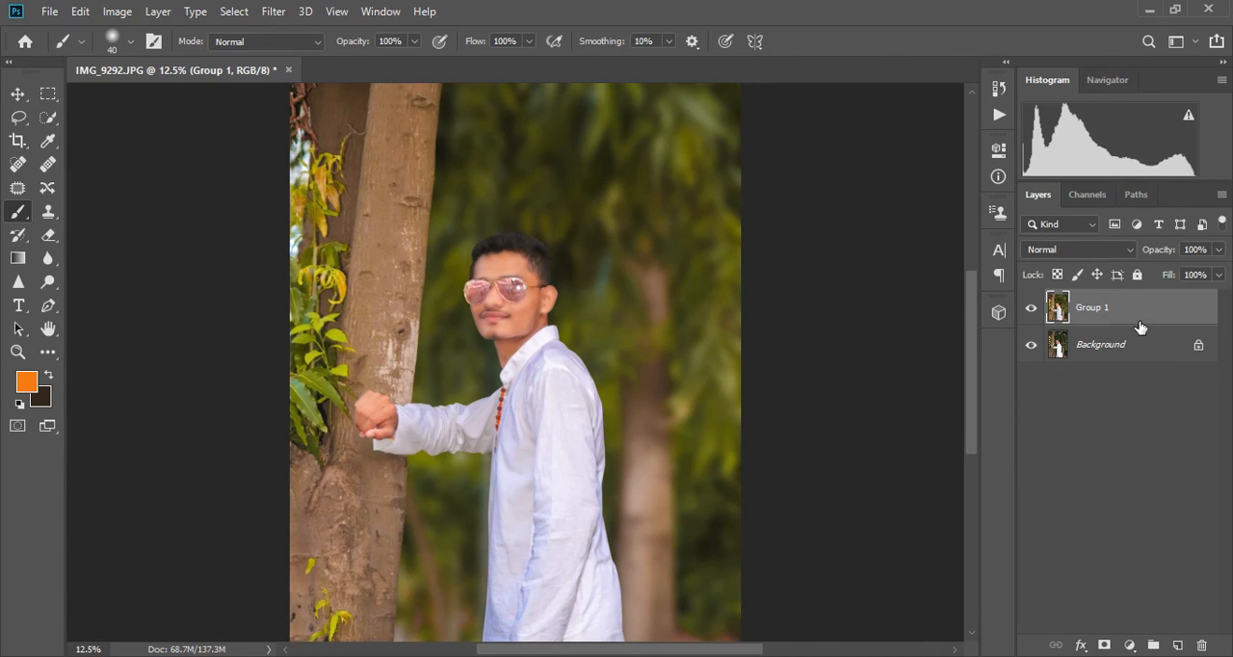
{"action": "key", "text": "ctrl+j"}
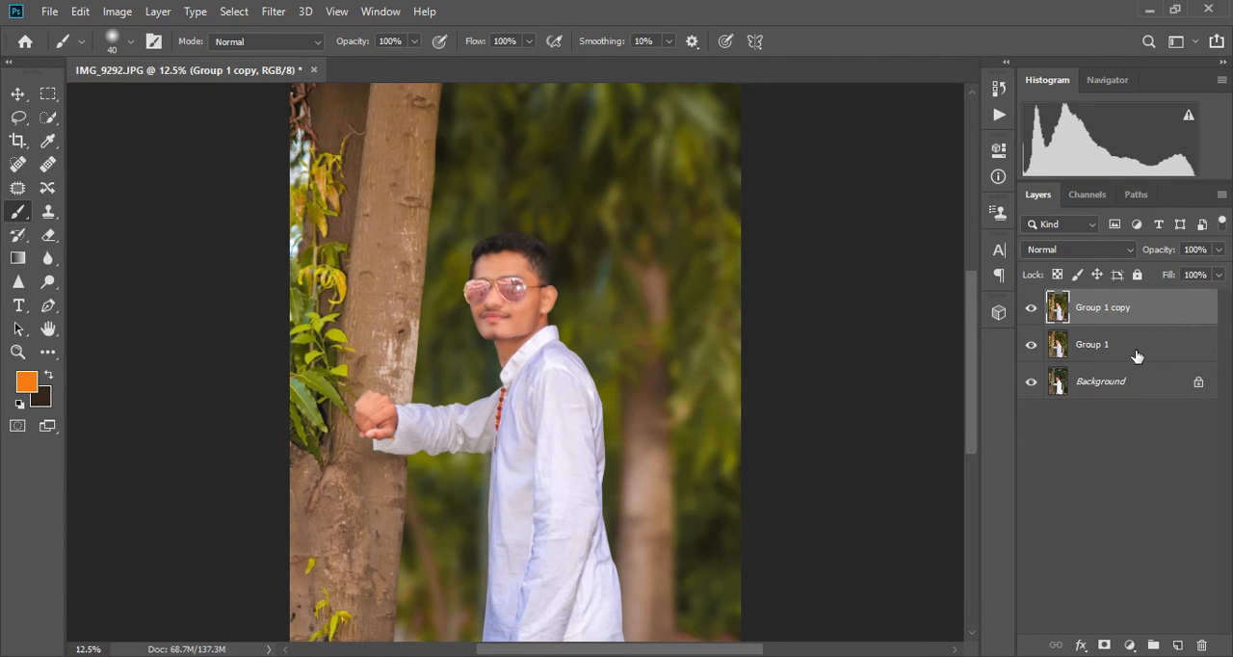
- Apply a slight Curves adjustment to the Group 1 copy layer
{"action": "key", "text": "ctrl+m"}
{"action": "mouse_move", "coordinate": [784, 338]}
{"action": "left_mouse_down"}
{"action": "mouse_move", "coordinate": [769, 330]}
{"action": "mouse_move", "coordinate": [771, 341]}
{"action": "left_mouse_up"}
{"action": "left_click", "coordinate": [1134, 180]}
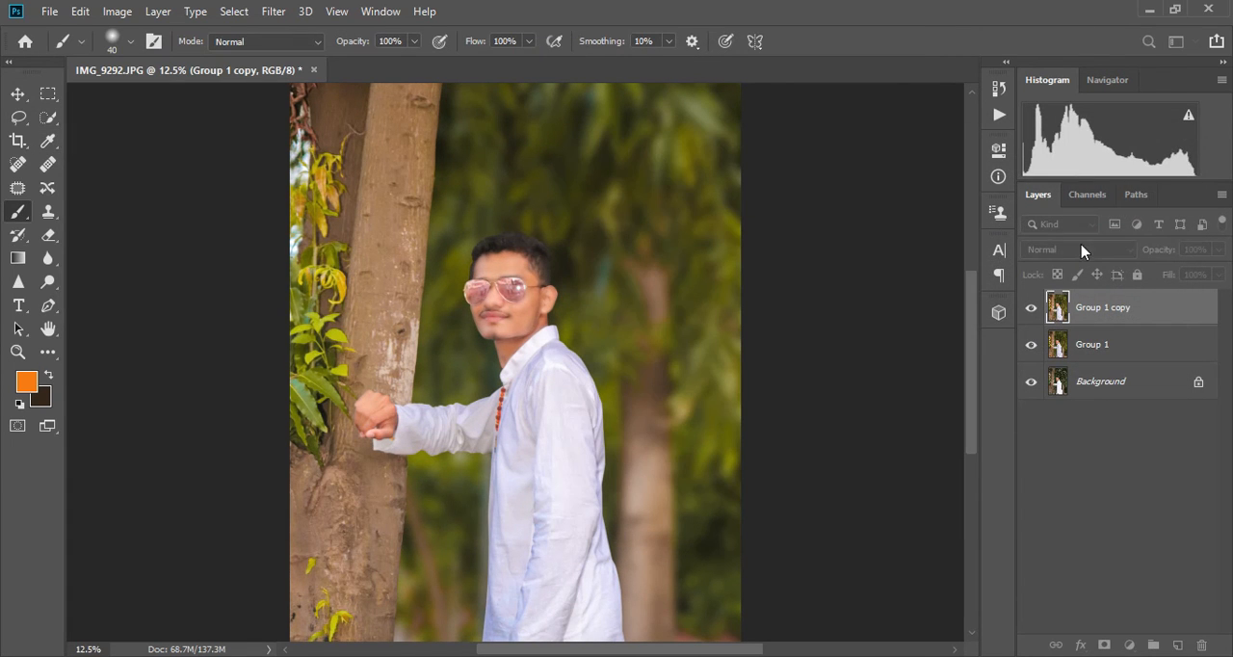
- Darken the shadows of the Group 1 copy layer with Levels, setting the black input level to 7
{"action": "key", "text": "ctrl+l"}
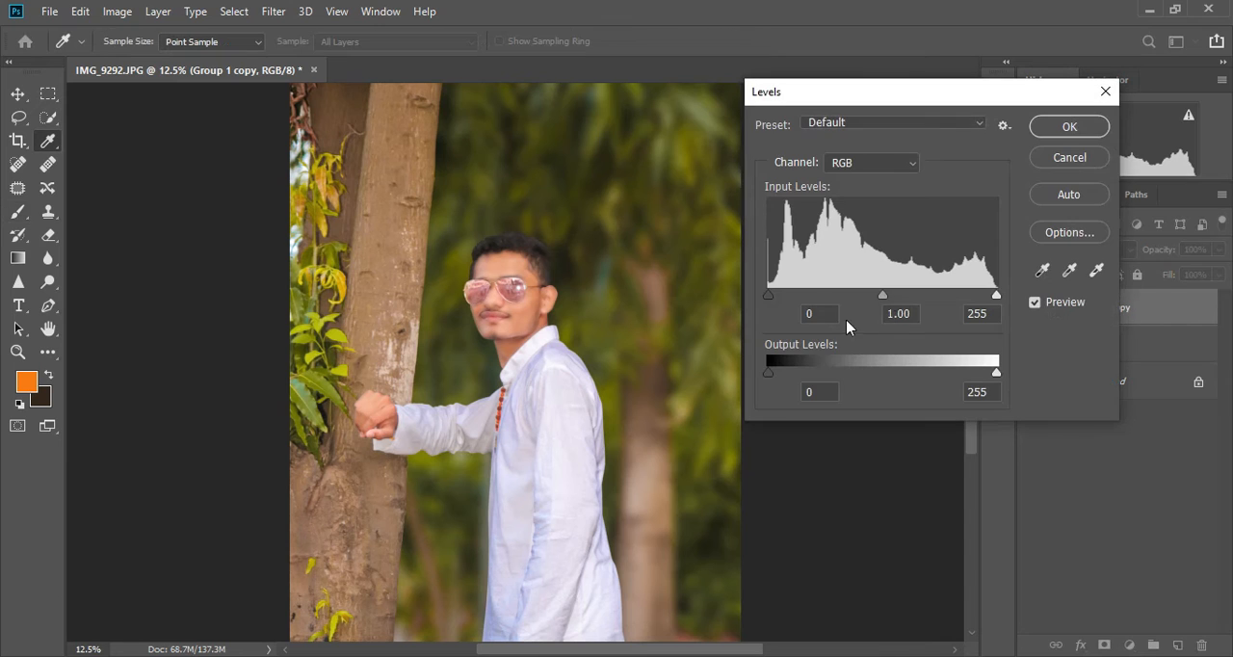
{"action": "left_click_drag", "start_coordinate": [768, 294], "coordinate": [777, 297]}
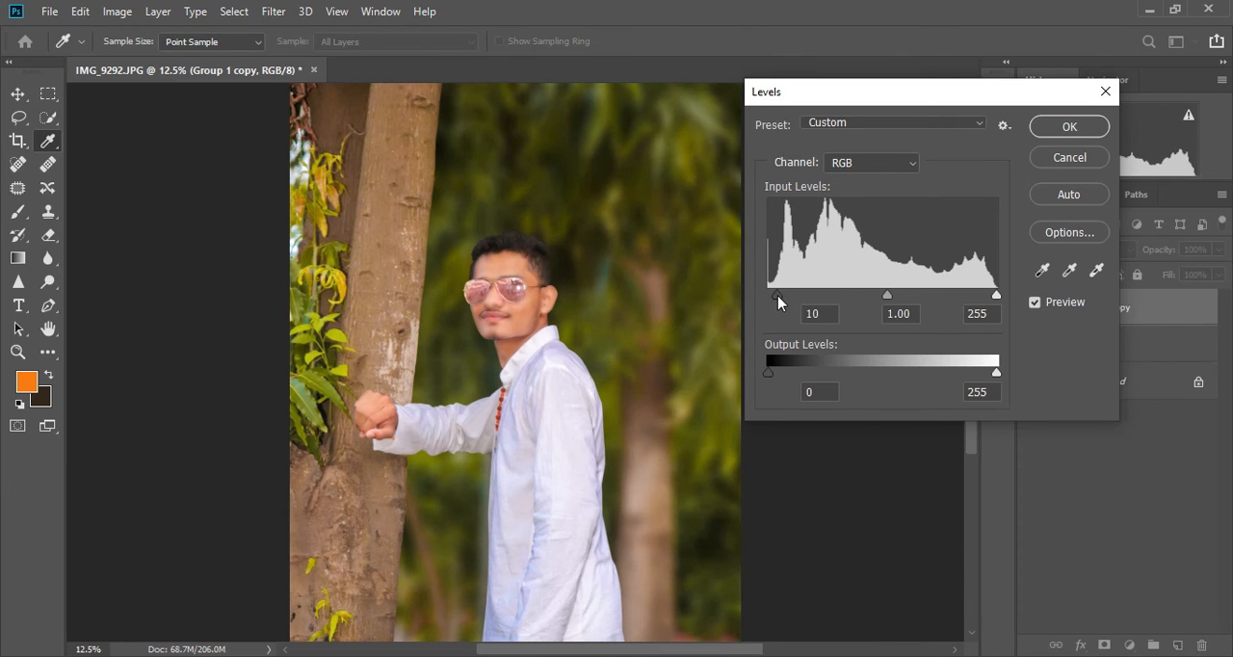
{"action": "left_click", "coordinate": [1053, 128]}
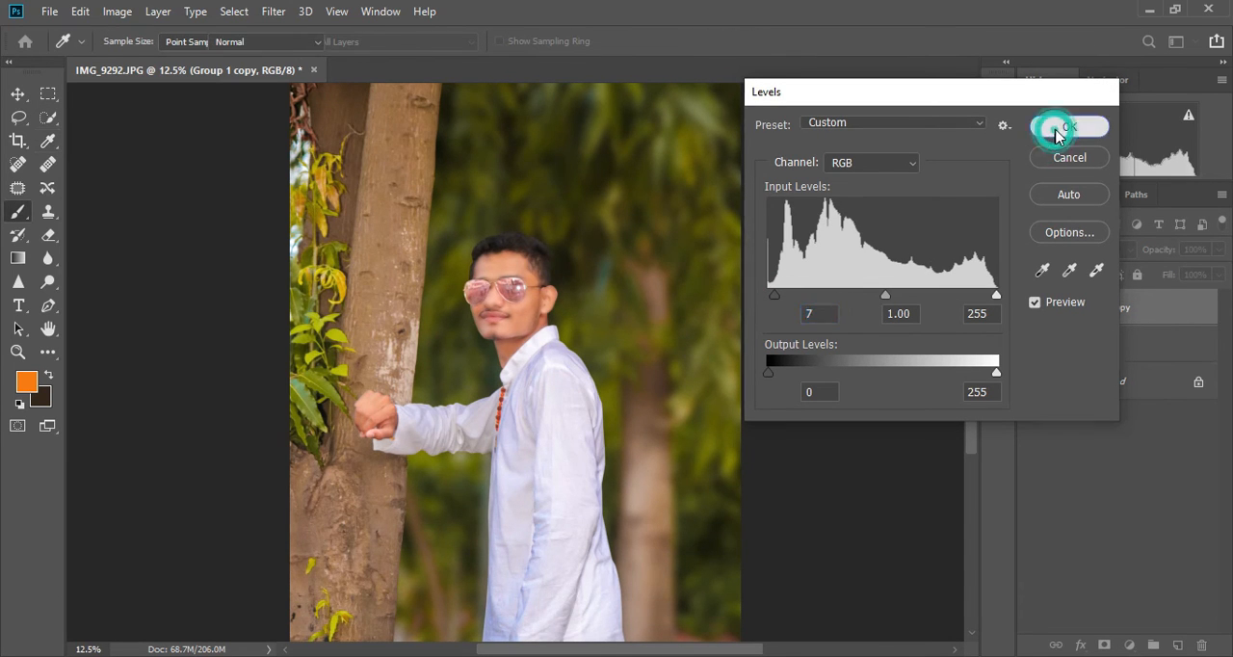
- In the Camera Raw filter on Group 1 copy, set Temperature to +5 and Highlights to -30, and slightly boost the colours
{"action": "key", "text": "ctrl+minus"}
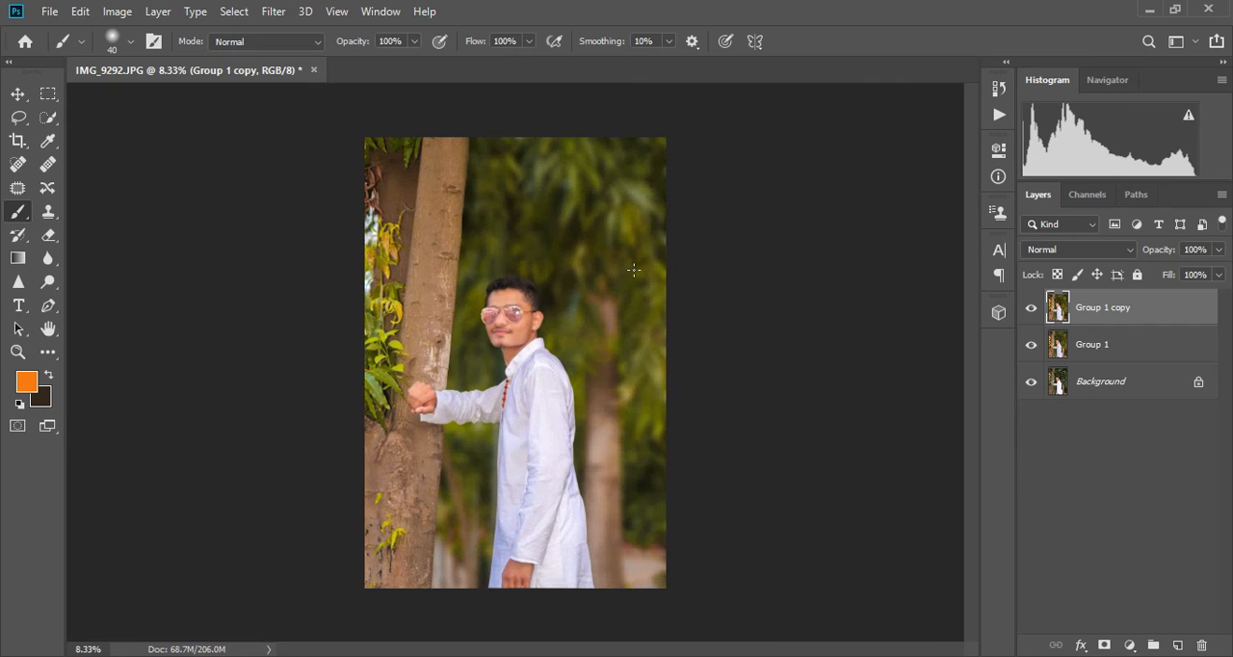
{"action": "left_click", "coordinate": [273, 11]}
{"action": "left_click", "coordinate": [309, 120]}
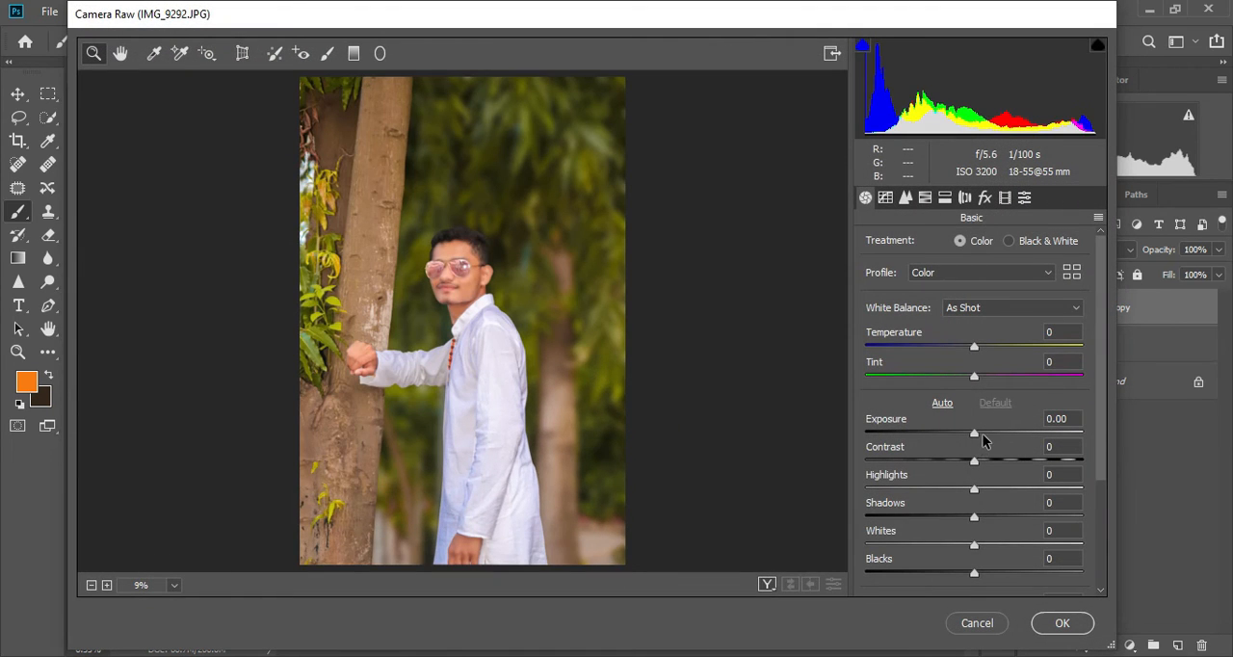
{"action": "left_click", "coordinate": [985, 348]}
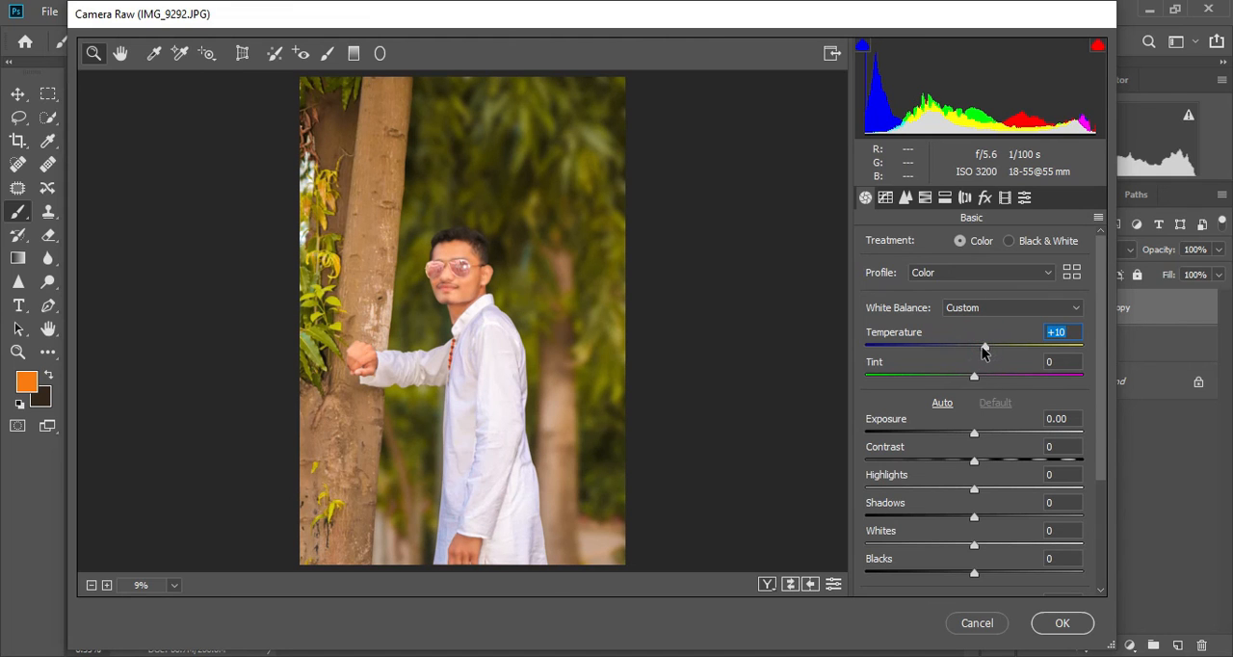
{"action": "left_click_drag", "start_coordinate": [979, 353], "coordinate": [976, 354]}
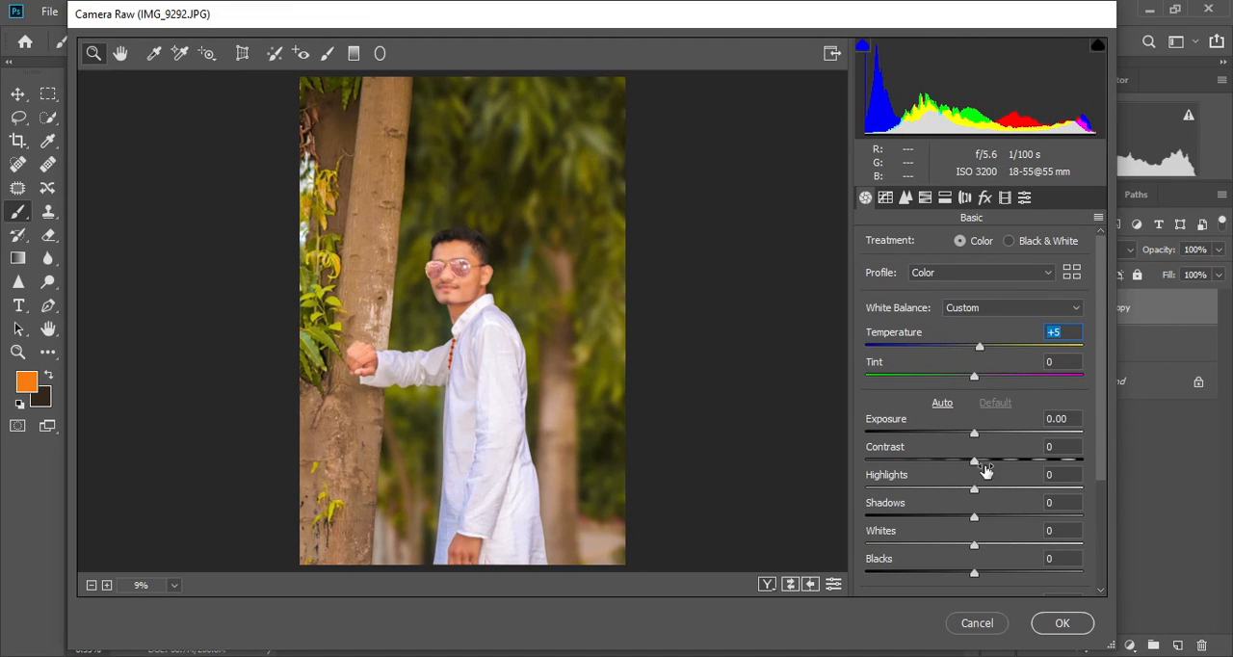
{"action": "left_click_drag", "start_coordinate": [975, 490], "coordinate": [941, 491]}
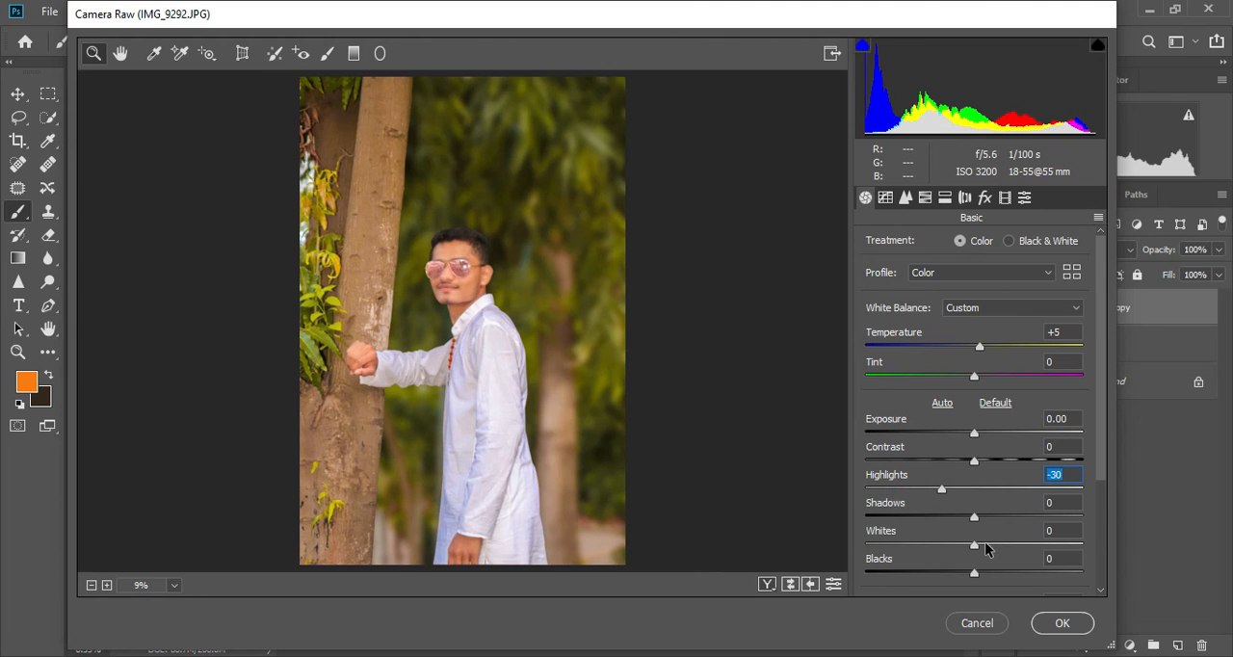
{"action": "scroll", "coordinate": [987, 547], "scroll_direction": "down", "scroll_amount": 3}
{"action": "left_click_drag", "start_coordinate": [1002, 557], "coordinate": [1014, 556]}
- Set the Split Toning balance to -13 and the highlights saturation to 3
{"action": "left_click", "coordinate": [945, 197]}
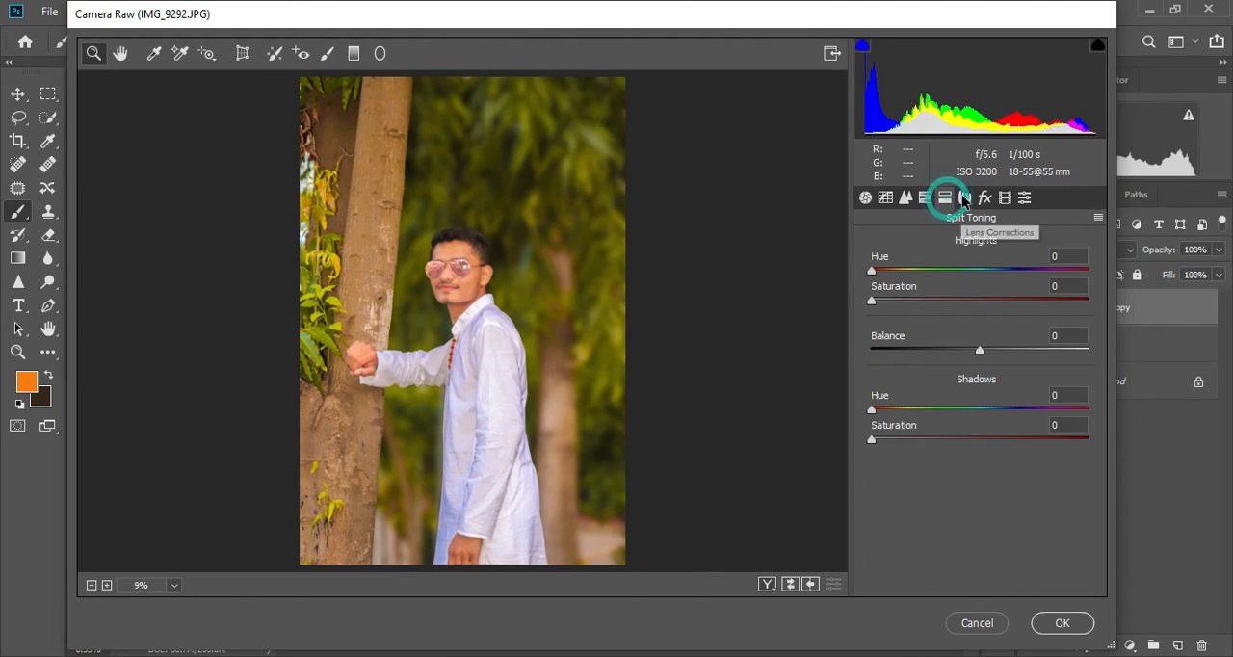
{"action": "left_click", "coordinate": [966, 350]}
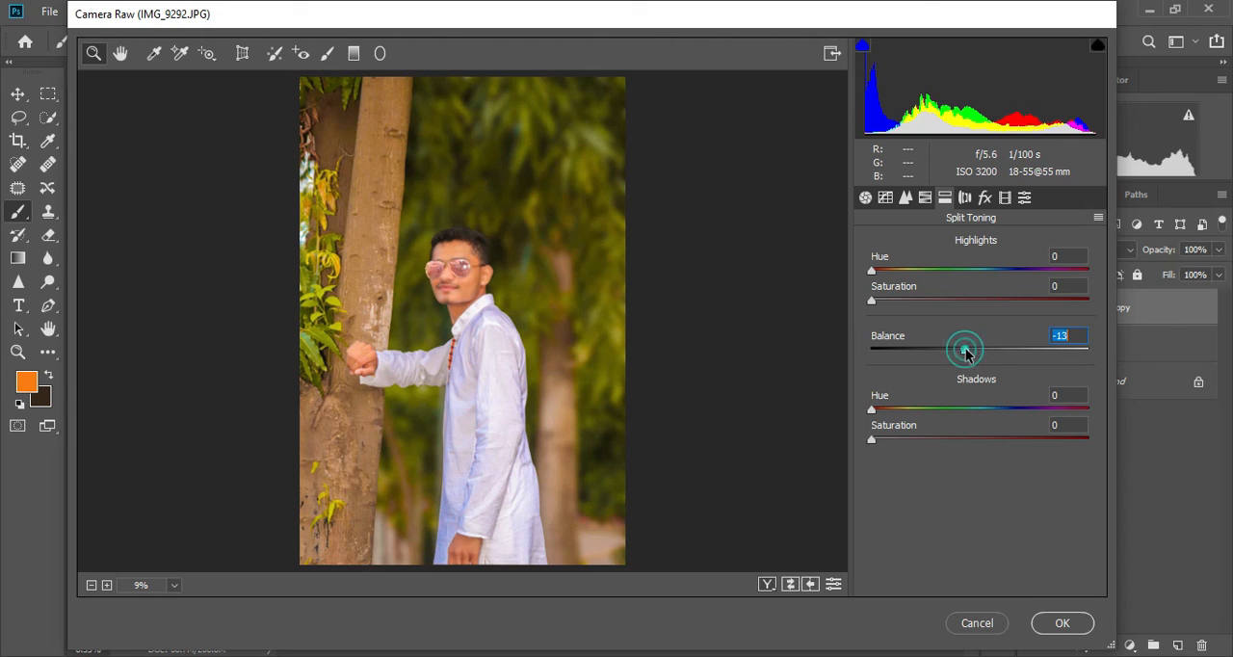
{"action": "left_click", "coordinate": [884, 301]}
{"action": "left_click_drag", "start_coordinate": [881, 301], "coordinate": [876, 303]}
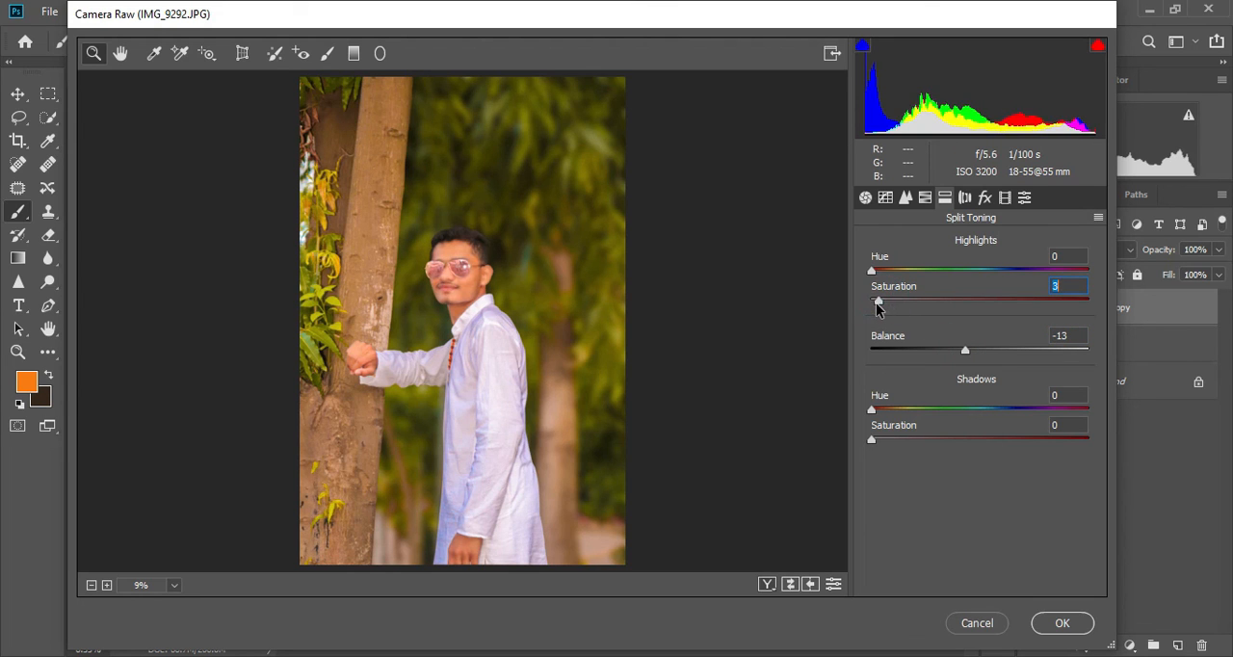
- Add a dark Post Crop Vignetting with amount -42 and apply the Camera Raw filter
{"action": "left_click", "coordinate": [985, 198]}
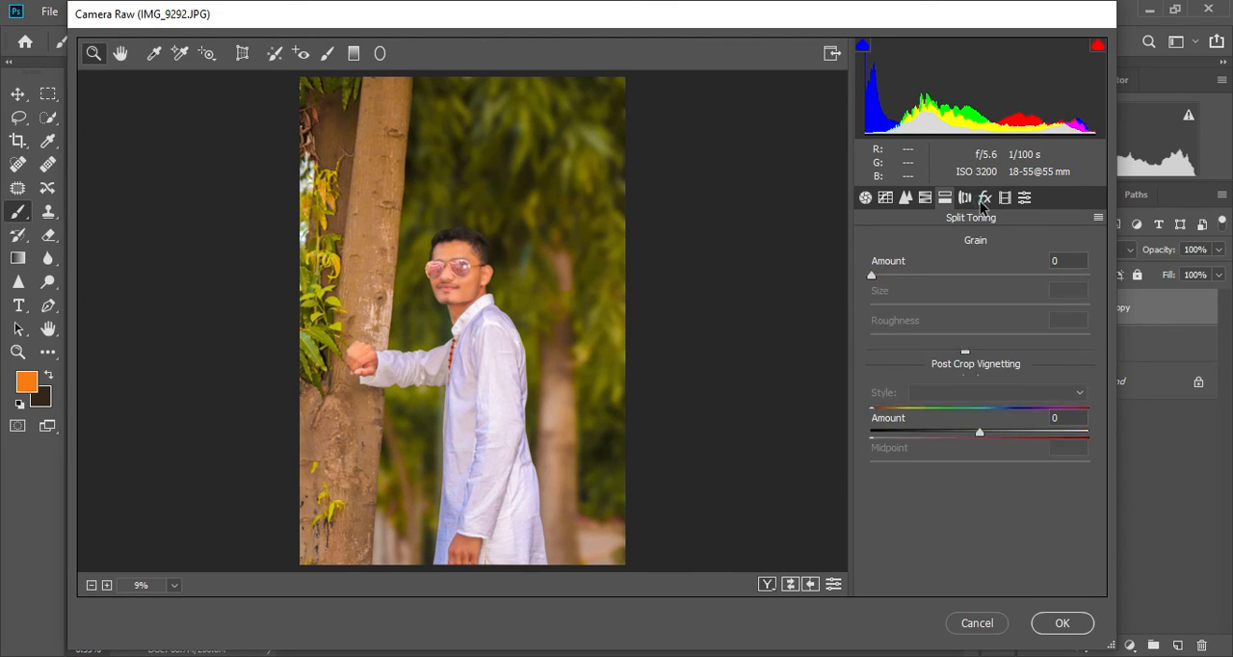
{"action": "left_click", "coordinate": [933, 433]}
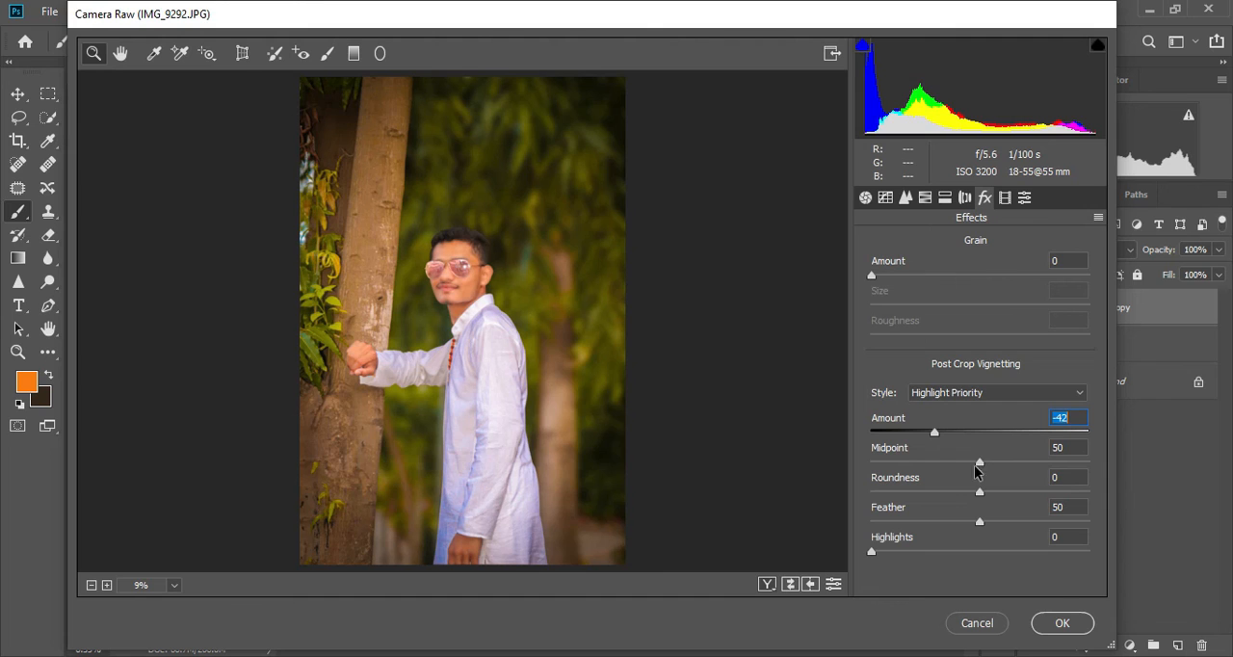
{"action": "left_click", "coordinate": [1056, 620]}
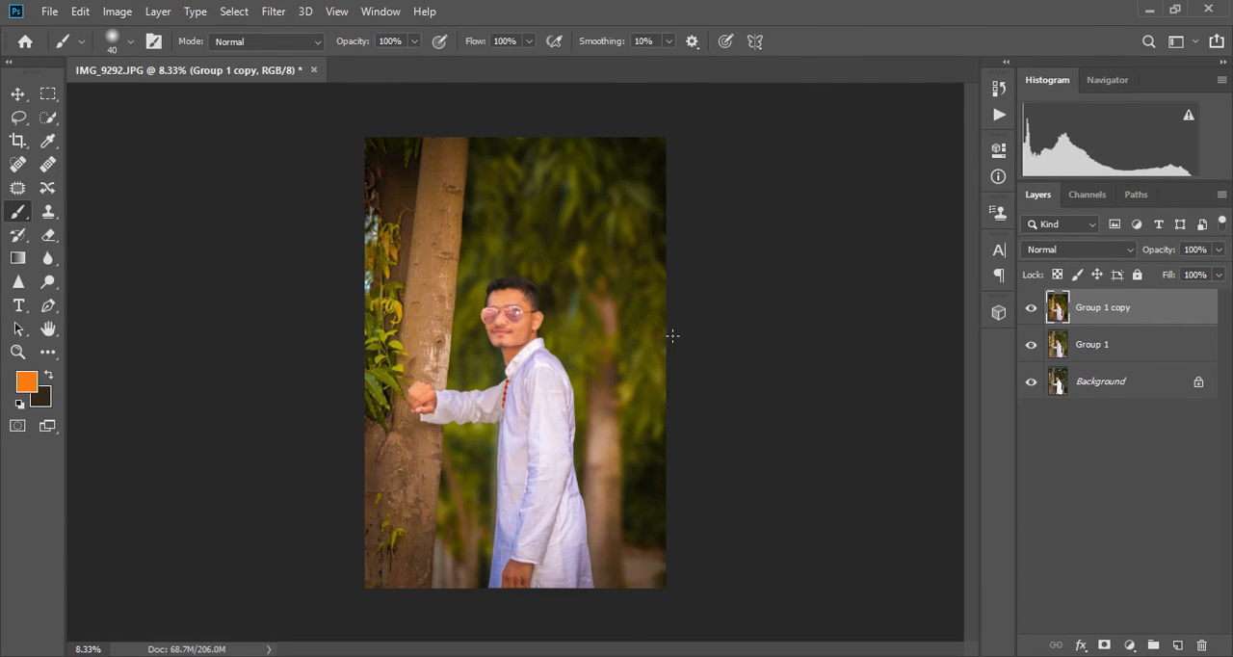
- Set the foreground colour to orange fd7700 and add a new empty layer above Group 1 copy
{"action": "left_click", "coordinate": [27, 384]}
{"action": "left_click", "coordinate": [606, 127]}
{"action": "left_click", "coordinate": [788, 115]}
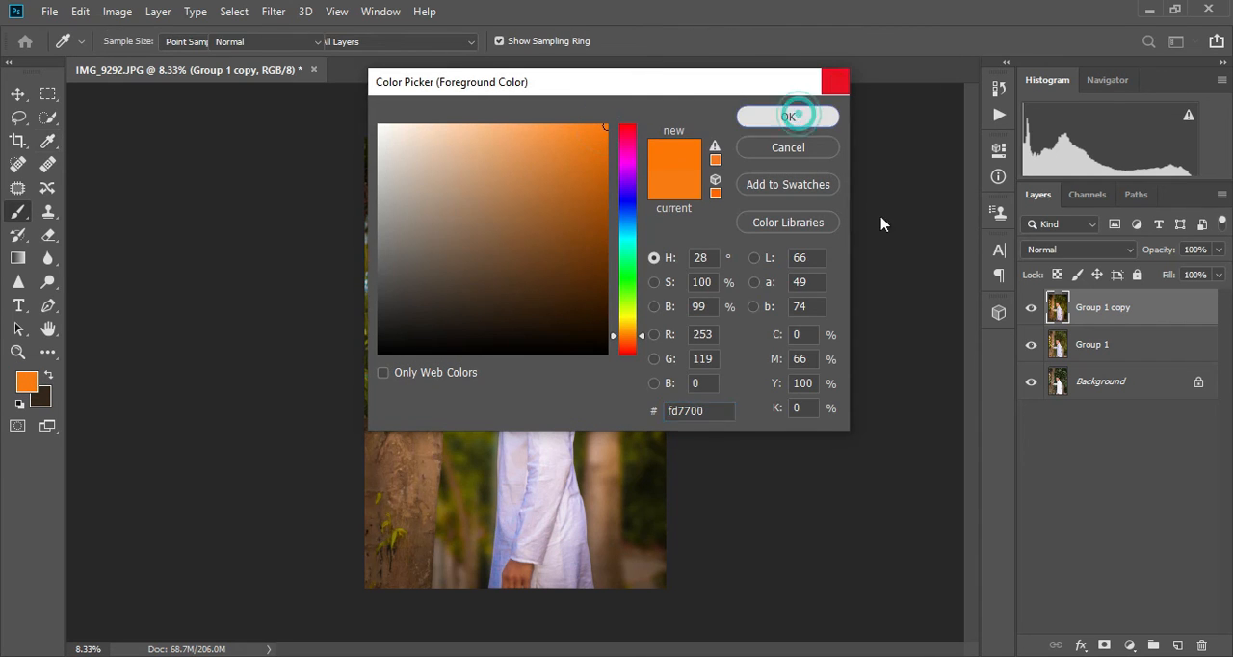
{"action": "left_click", "coordinate": [1180, 646]}
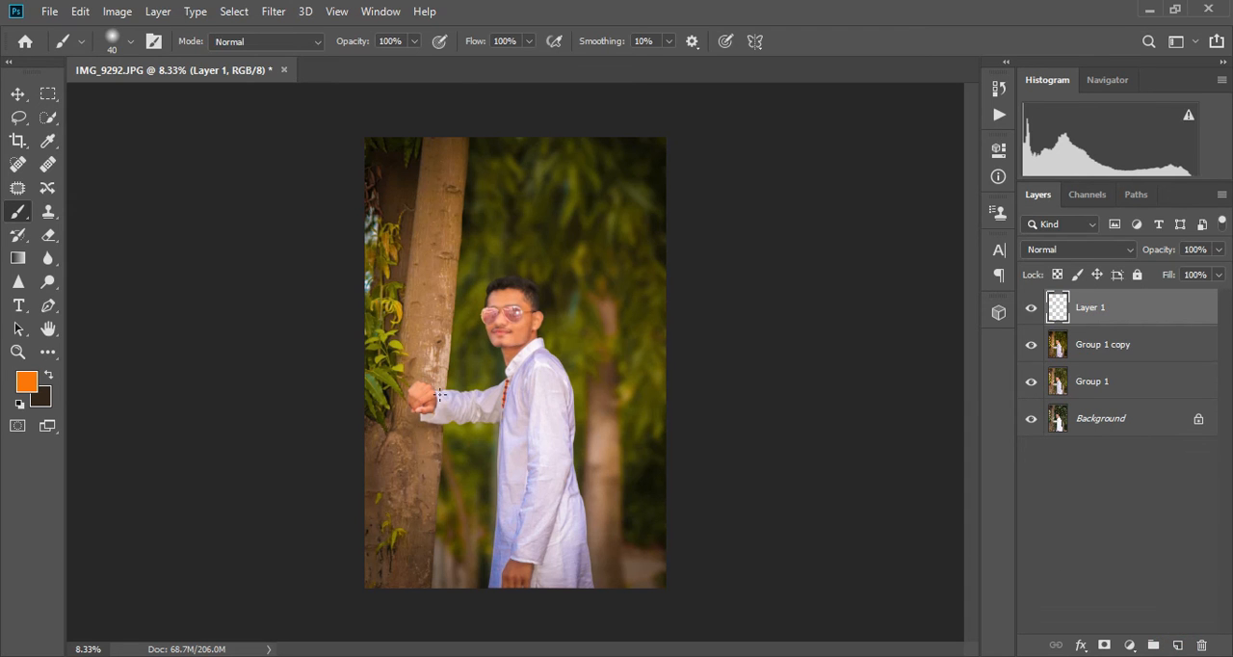
- Set the new layer's blend mode to Screen and paint one orange glow spot above the man's head with a 1600 pixel soft brush
{"action": "key", "text": "bracketright"}
{"action": "key", "text": "bracketright"}
{"action": "key", "text": "bracketright"}
{"action": "key", "text": "bracketright"}
{"action": "key", "text": "bracketright"}
{"action": "key", "text": "bracketright"}
{"action": "key", "text": "bracketright"}
{"action": "key", "text": "bracketright"}
{"action": "key", "text": "bracketright"}
{"action": "key", "text": "bracketright"}
{"action": "key", "text": "bracketright"}
{"action": "key", "text": "bracketright"}
{"action": "key", "text": "bracketright"}
{"action": "key", "text": "bracketright"}
{"action": "key", "text": "bracketright"}
{"action": "key", "text": "bracketright"}
{"action": "key", "text": "bracketright"}
{"action": "key", "text": "bracketright"}
{"action": "key", "text": "bracketright"}
{"action": "key", "text": "bracketright"}
{"action": "left_click", "coordinate": [1070, 250]}
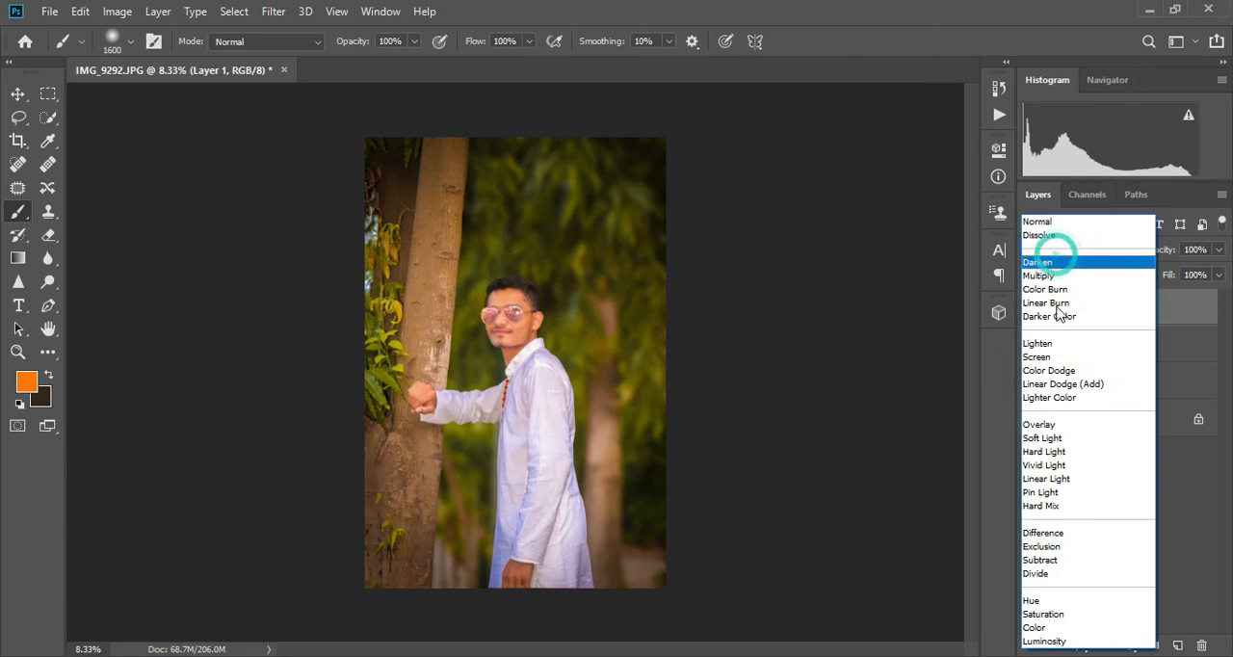
{"action": "left_click", "coordinate": [1065, 359]}
{"action": "left_click", "coordinate": [511, 243]}
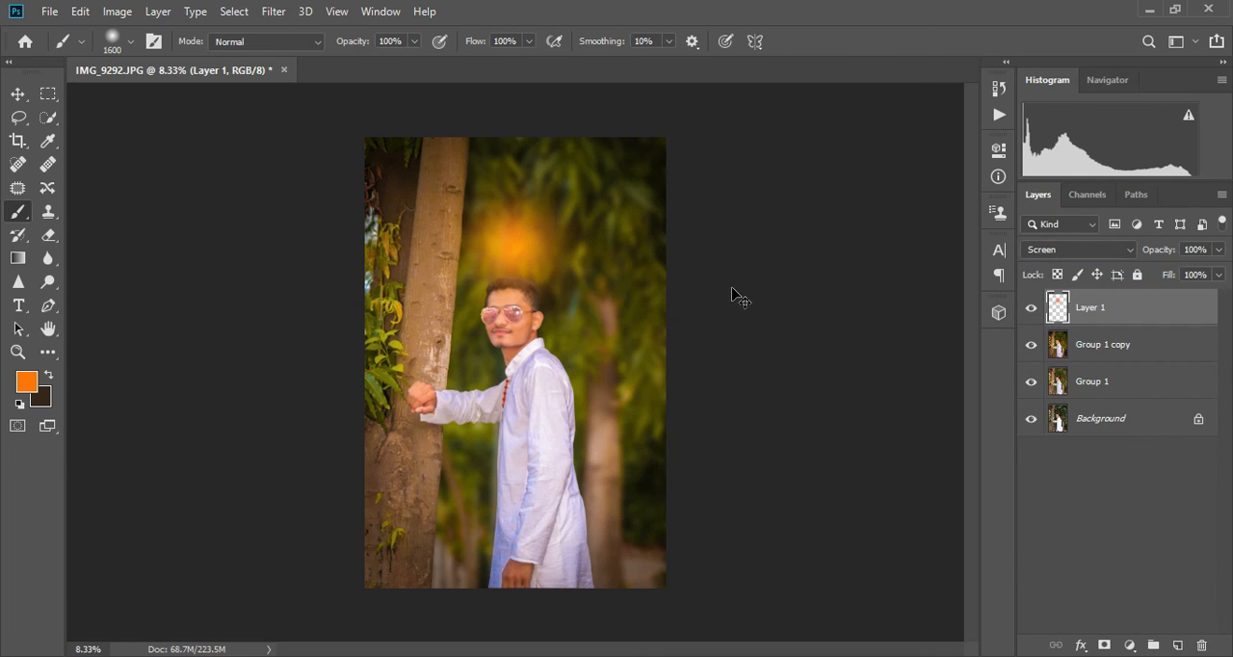
- Scale the orange glow to about 287% with Free Transform and centre it on the photo's right edge near the upper corner
{"action": "key", "text": "ctrl+t"}
{"action": "left_click_drag", "start_coordinate": [610, 343], "coordinate": [790, 553]}
{"action": "left_click_drag", "start_coordinate": [767, 487], "coordinate": [771, 328]}
{"action": "left_click_drag", "start_coordinate": [417, 405], "coordinate": [302, 539]}
{"action": "left_click_drag", "start_coordinate": [447, 485], "coordinate": [526, 454]}
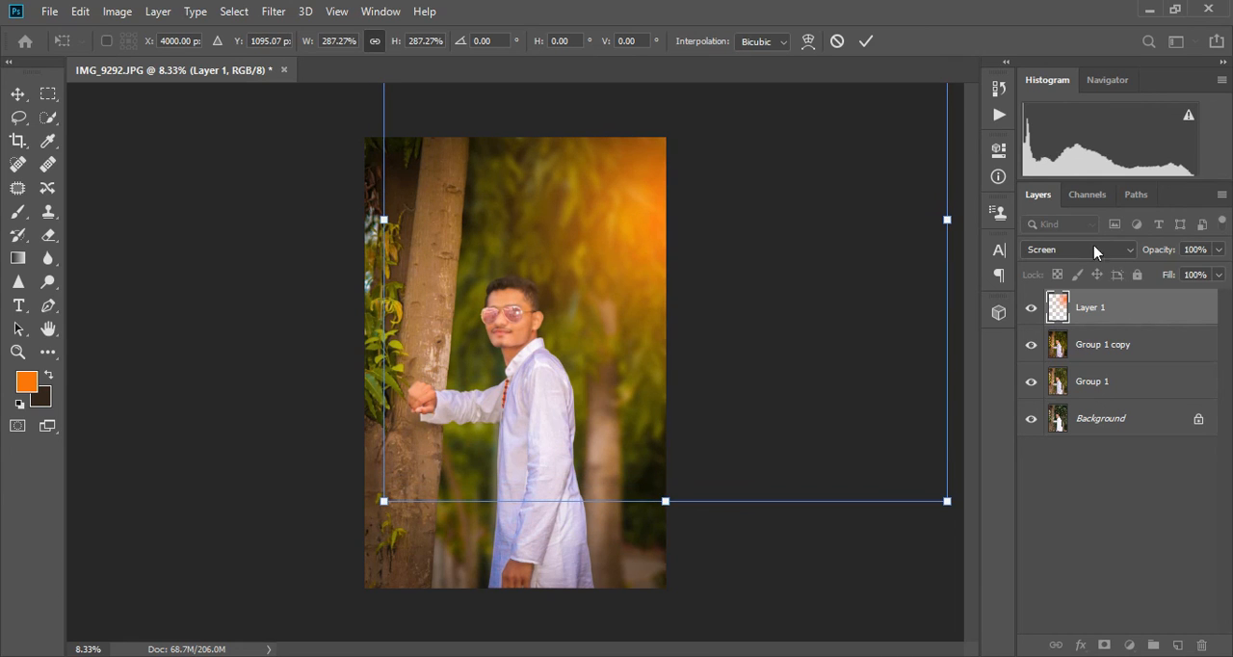
- Lower the glow layer's opacity to 72% and commit the transform
{"action": "left_click", "coordinate": [1219, 250]}
{"action": "mouse_move", "coordinate": [1216, 270]}
{"action": "left_mouse_down"}
{"action": "mouse_move", "coordinate": [1189, 267]}
{"action": "mouse_move", "coordinate": [1197, 274]}
{"action": "left_mouse_up"}
{"action": "left_click", "coordinate": [867, 42]}
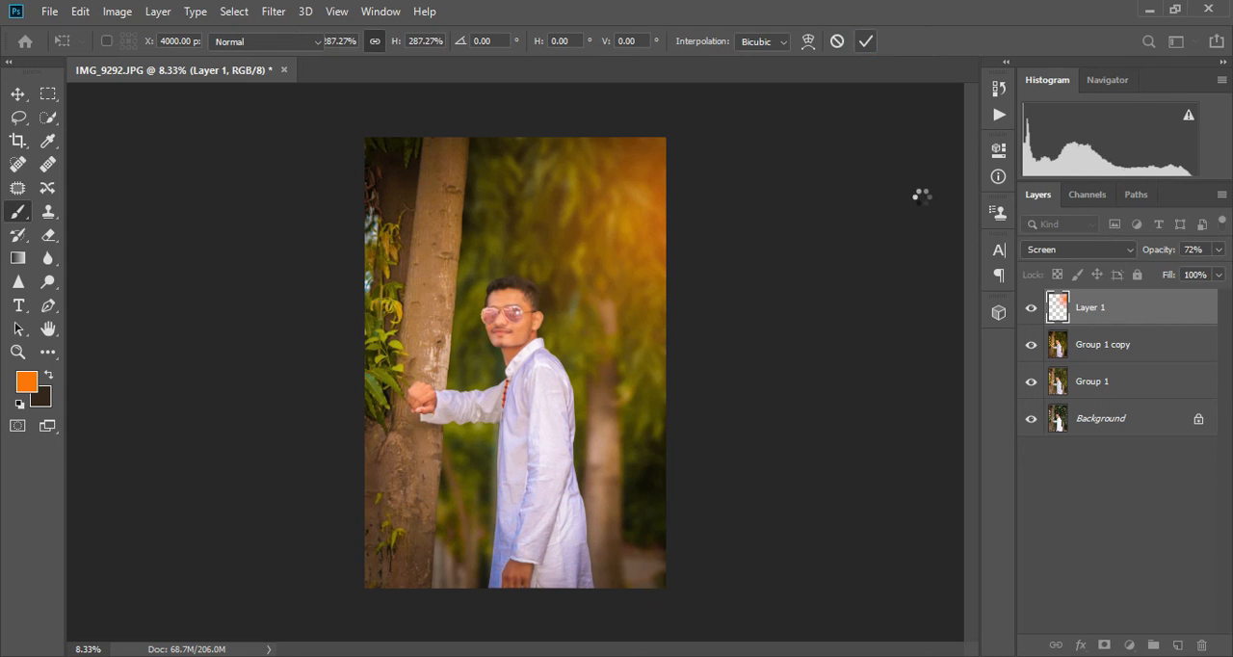
{"action": "left_click", "coordinate": [19, 93]}
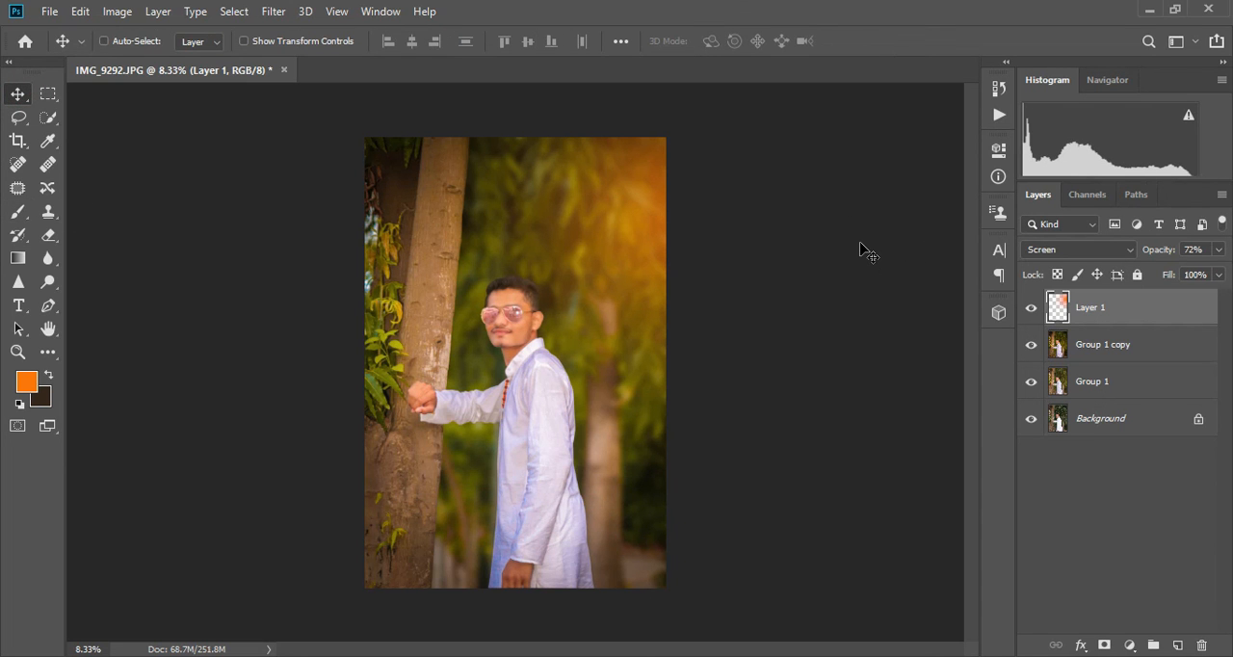